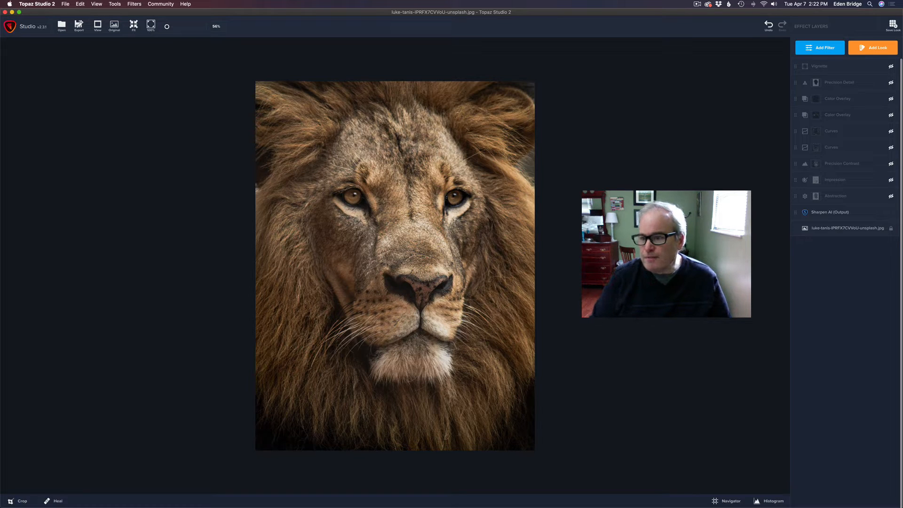
Step: Enable the Abstraction layer, then review its simplification settings and its layer mask
{"action": "left_click", "coordinate": [890, 197]}
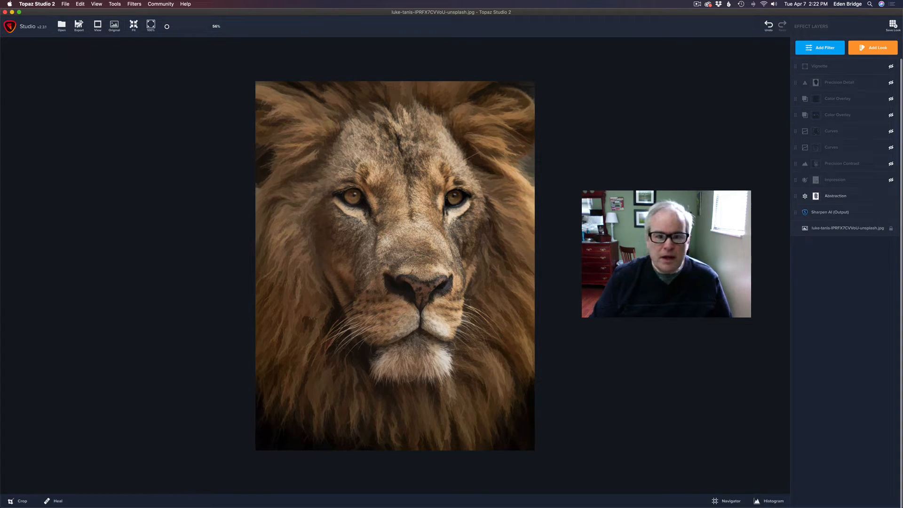
{"action": "left_click", "coordinate": [836, 196]}
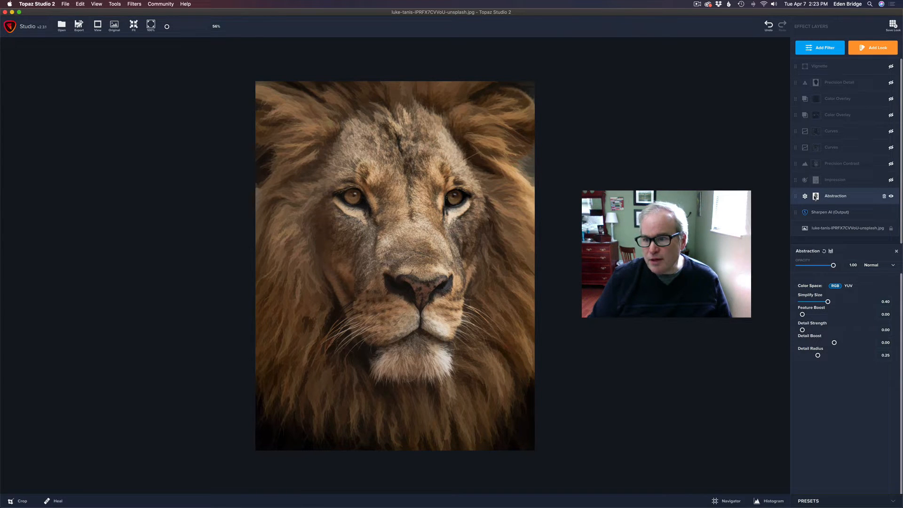
{"action": "left_click", "coordinate": [816, 196]}
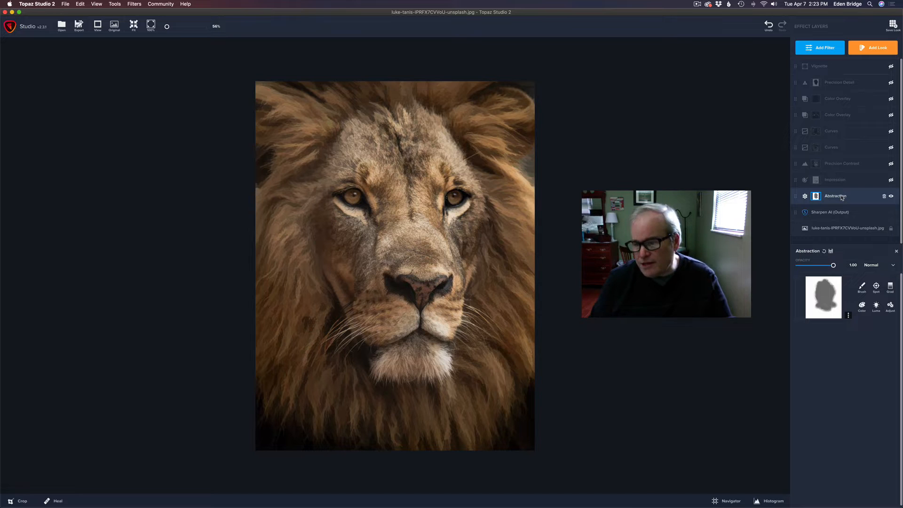
Step: Enable the Impression layer and review its brush, stroke and texture settings
{"action": "left_click", "coordinate": [891, 180]}
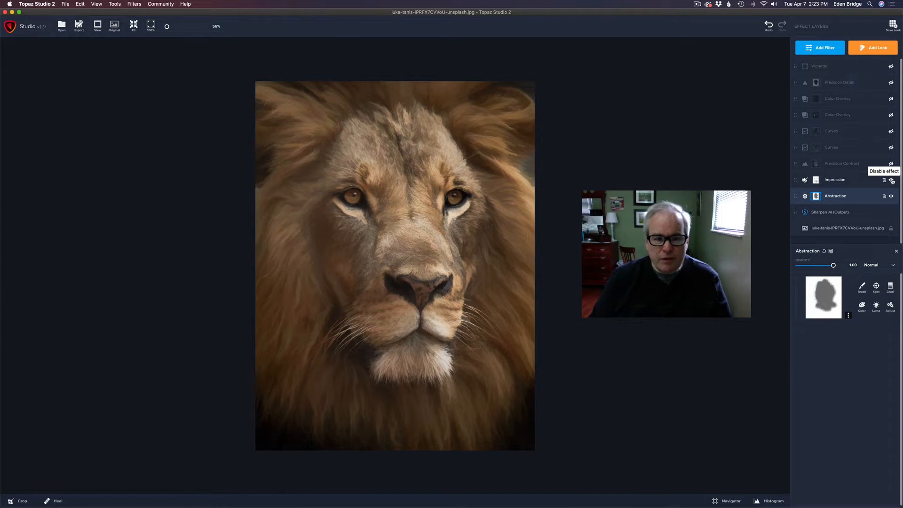
{"action": "left_click", "coordinate": [854, 181]}
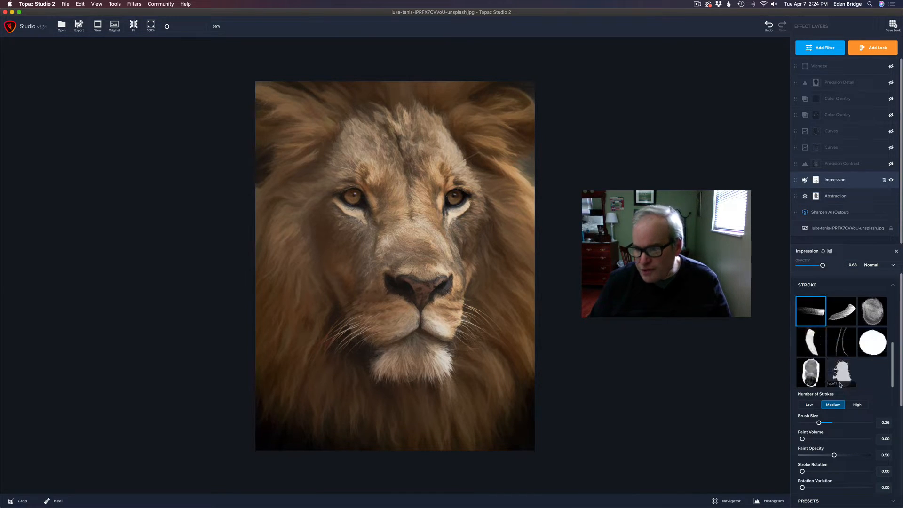
{"action": "scroll", "coordinate": [840, 384], "scroll_direction": "up", "scroll_amount": 1}
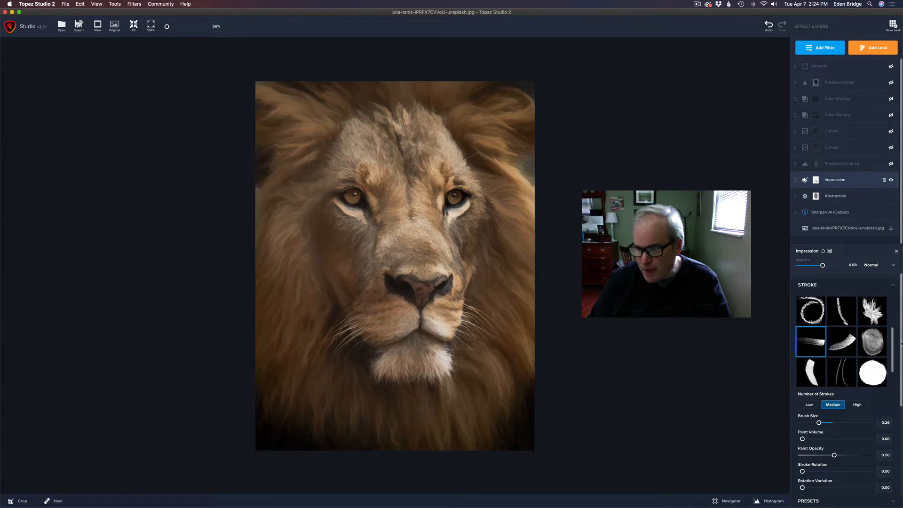
{"action": "left_click_drag", "start_coordinate": [901, 343], "coordinate": [901, 419]}
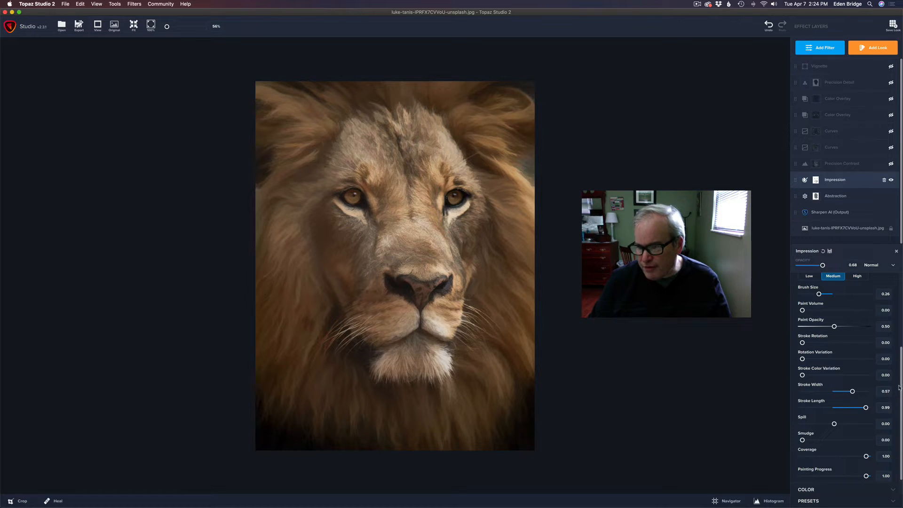
{"action": "scroll", "coordinate": [900, 385], "scroll_direction": "down", "scroll_amount": 2}
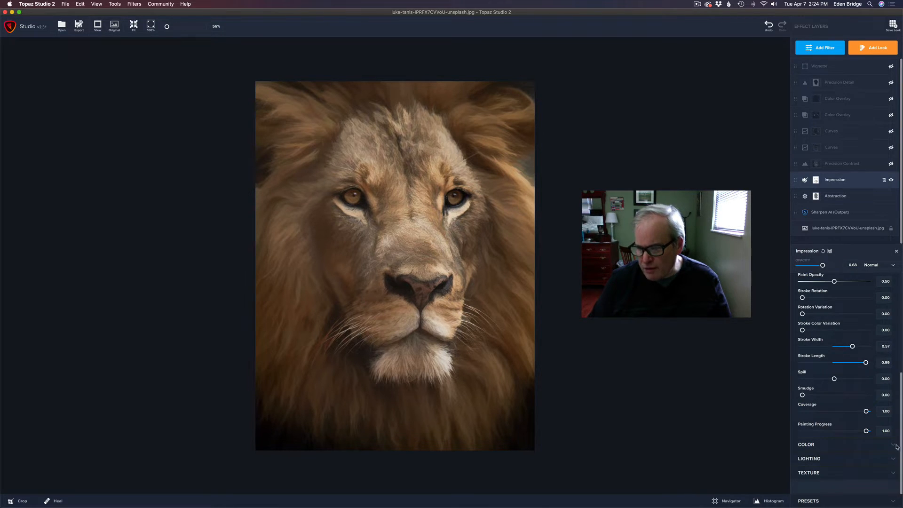
{"action": "left_click", "coordinate": [868, 472]}
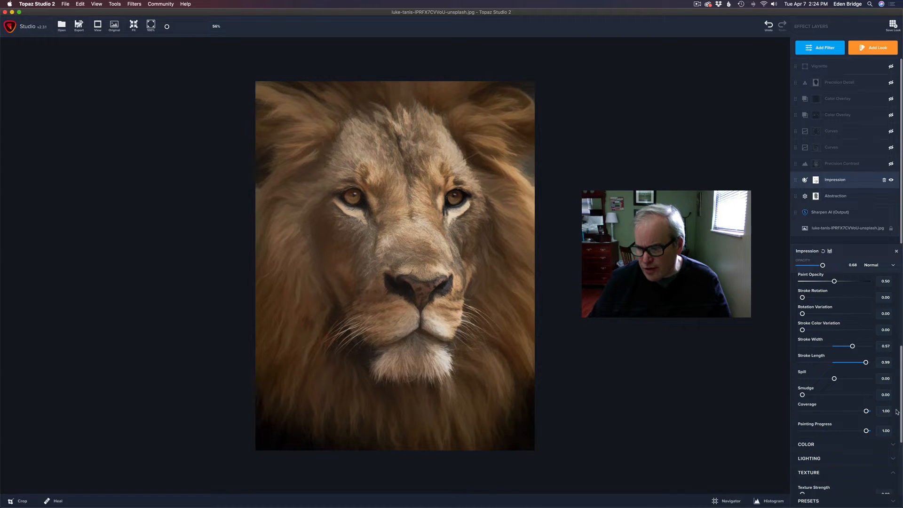
{"action": "scroll", "coordinate": [900, 407], "scroll_direction": "down", "scroll_amount": 6}
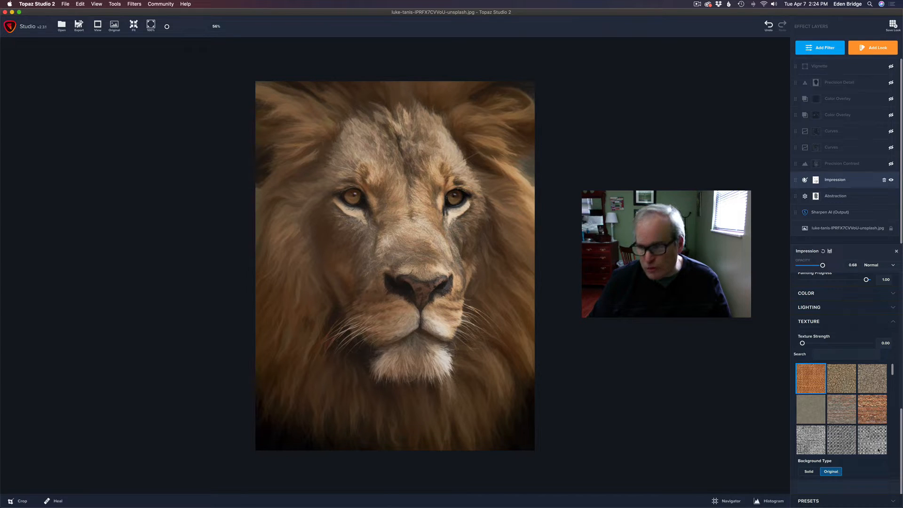
{"action": "scroll", "coordinate": [900, 436], "scroll_direction": "up", "scroll_amount": 10}
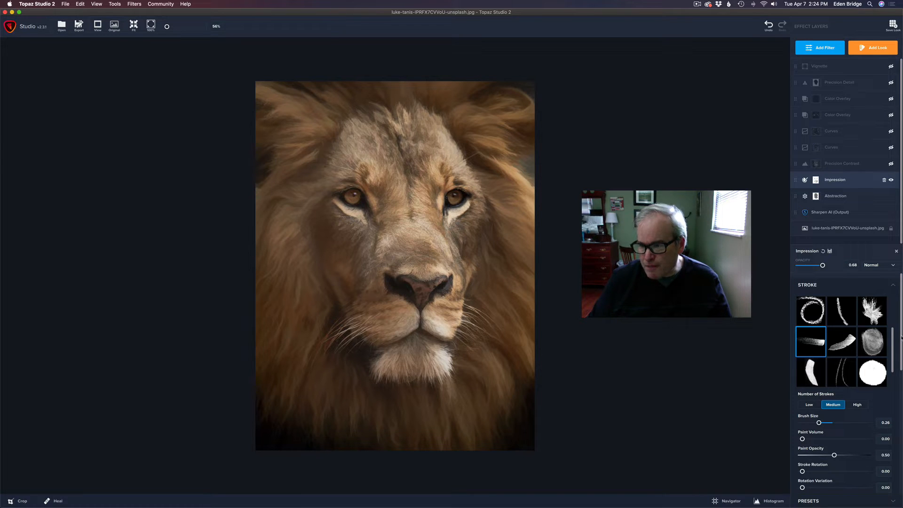
{"action": "scroll", "coordinate": [856, 404], "scroll_direction": "down", "scroll_amount": 5}
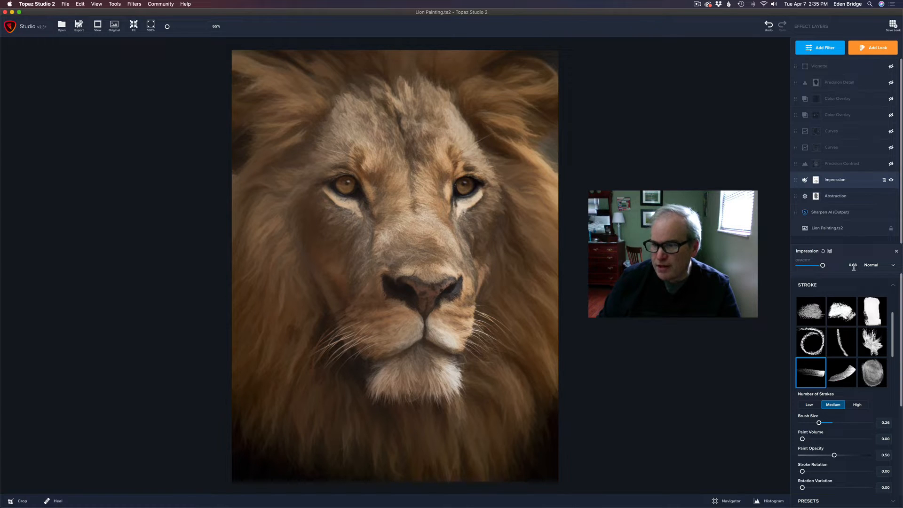
Step: Preview the Impression layer at 1.00 opacity, return it to 0.68, and display its layer mask
{"action": "left_click_drag", "start_coordinate": [822, 265], "coordinate": [849, 265]}
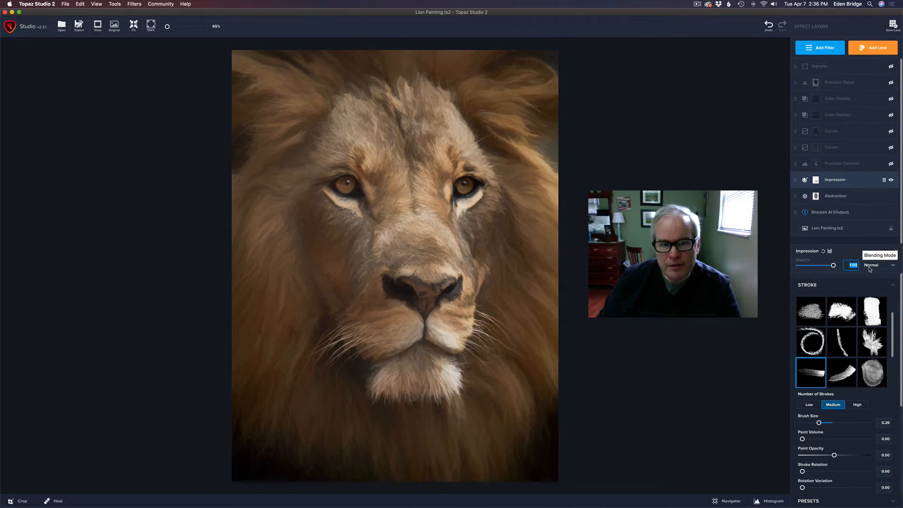
{"action": "left_click_drag", "start_coordinate": [833, 265], "coordinate": [822, 267]}
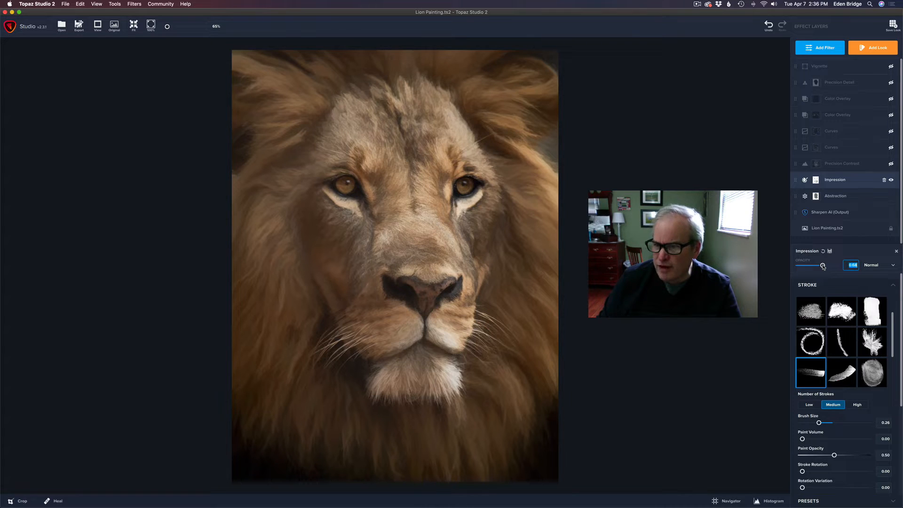
{"action": "left_click", "coordinate": [816, 181]}
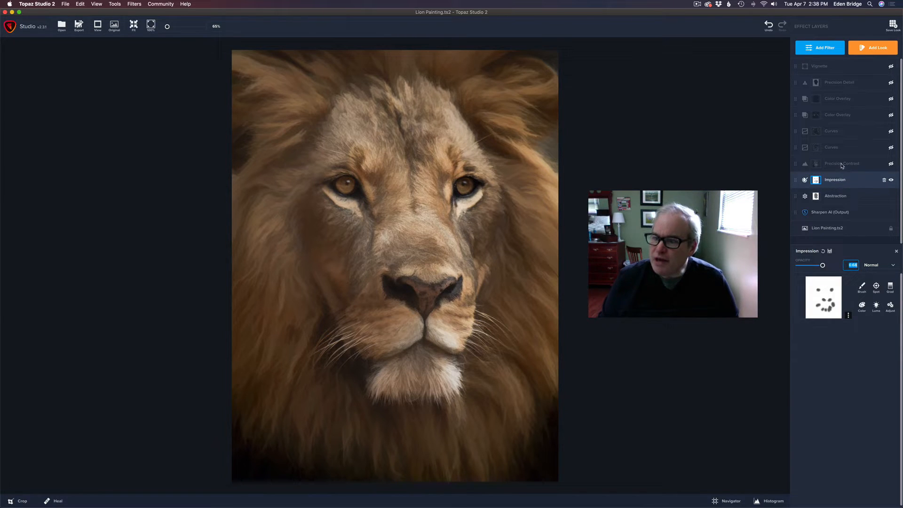
Step: Enable the Precision Contrast layer, compare the lion with and without it, and display its contrast settings
{"action": "left_click", "coordinate": [891, 164]}
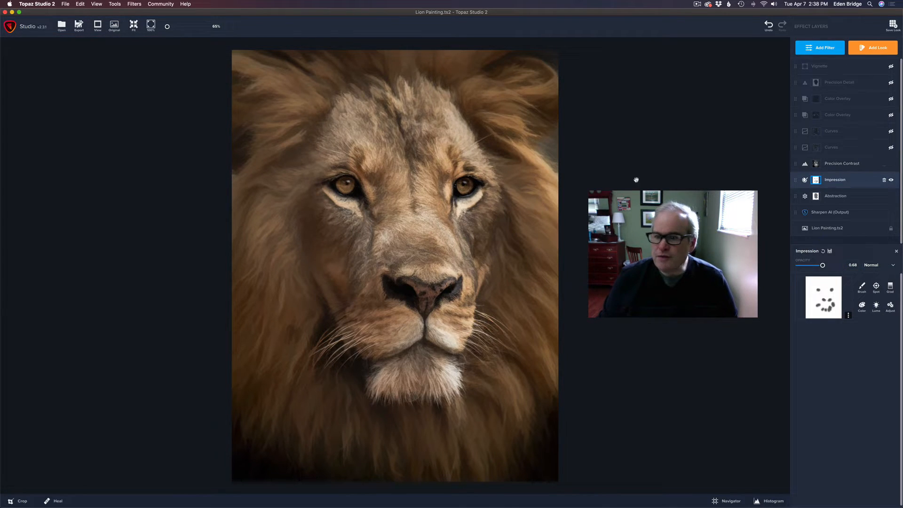
{"action": "left_click", "coordinate": [844, 164]}
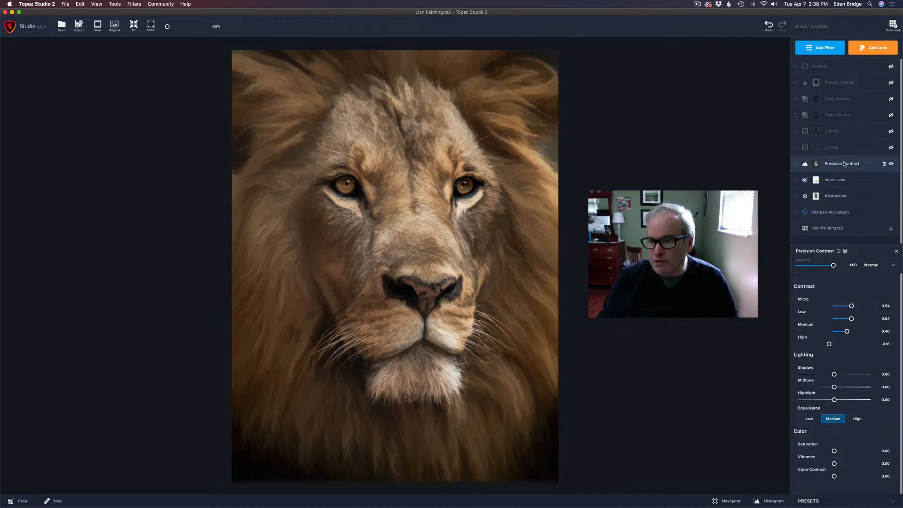
{"action": "left_click", "coordinate": [891, 164]}
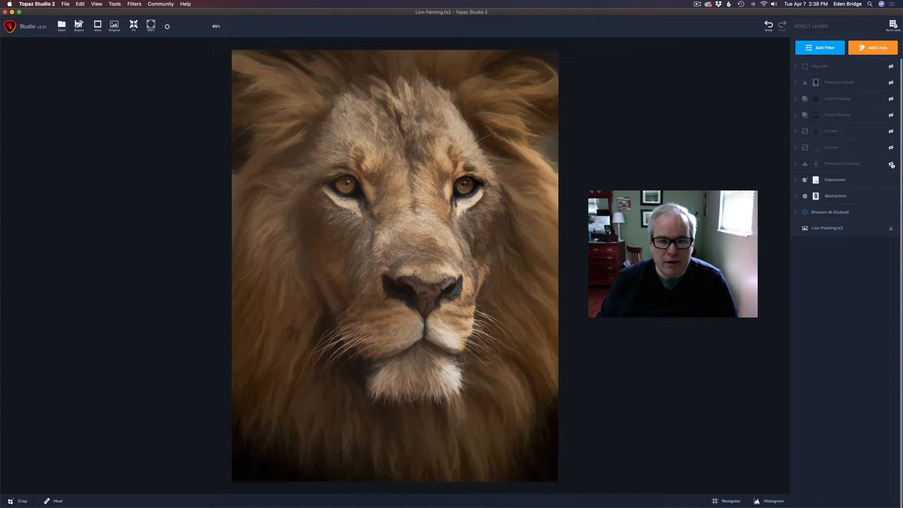
{"action": "left_click", "coordinate": [891, 165]}
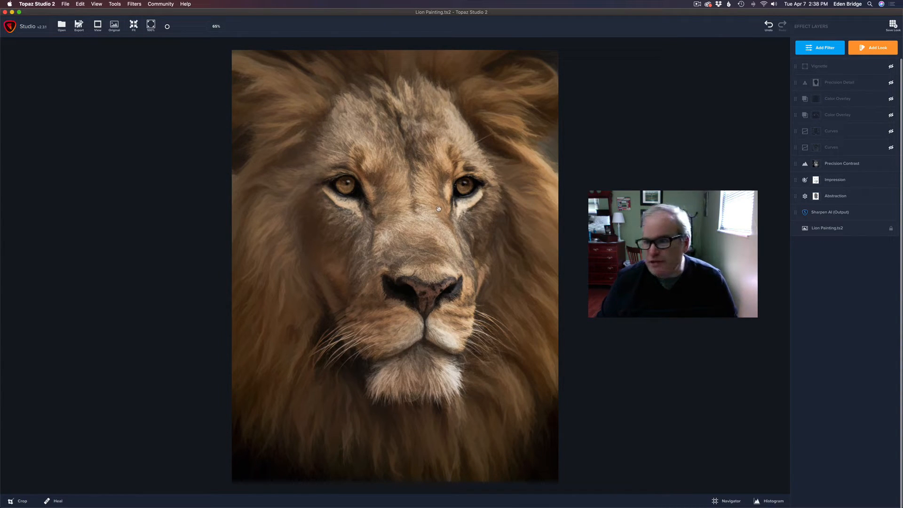
{"action": "left_click", "coordinate": [858, 164]}
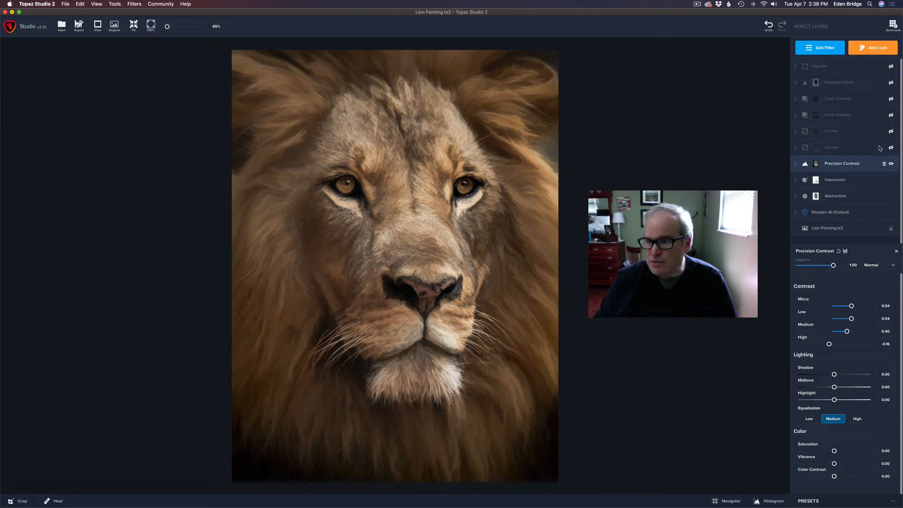
Step: Turn Precision Contrast off and on again to examine its effect on the face and mane, and reopen its settings
{"action": "left_click", "coordinate": [890, 164]}
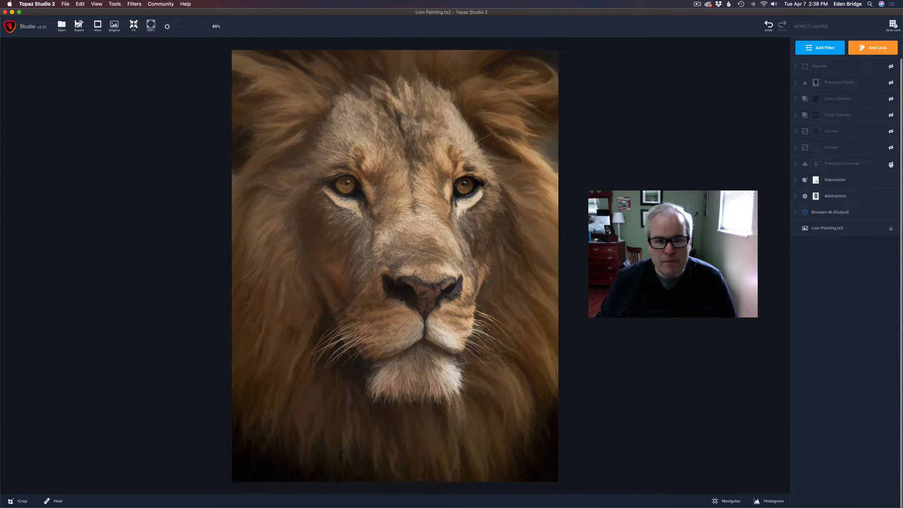
{"action": "left_click", "coordinate": [890, 164]}
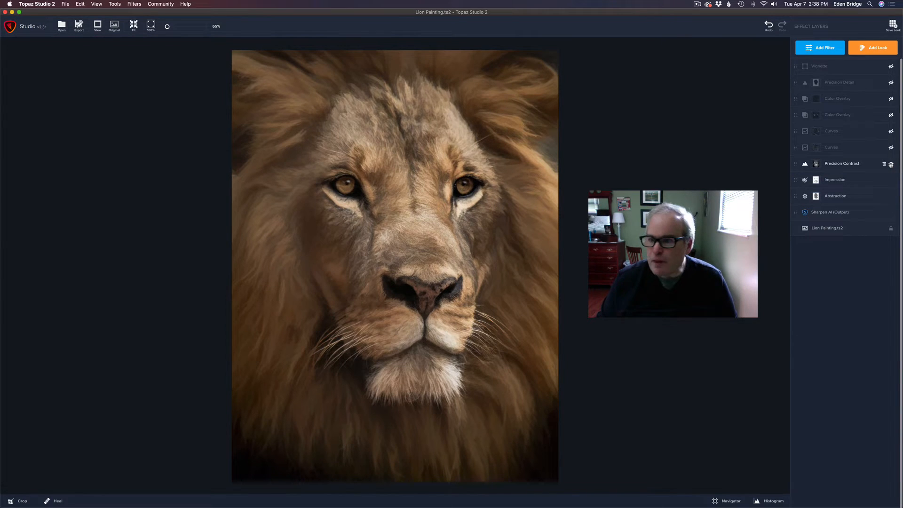
{"action": "left_click", "coordinate": [850, 166]}
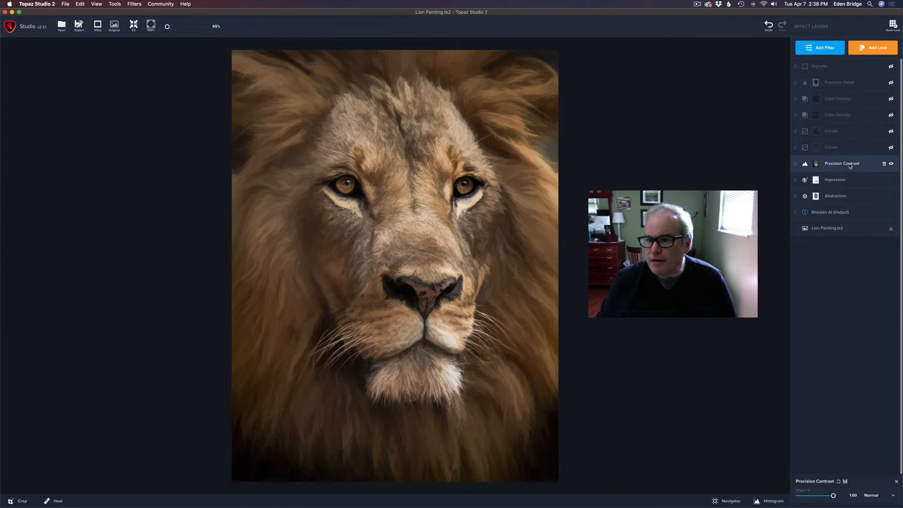
Step: Open the mask brush for the Precision Contrast layer, try higher transparency values, and return the transparency to 0.00
{"action": "left_click", "coordinate": [815, 164]}
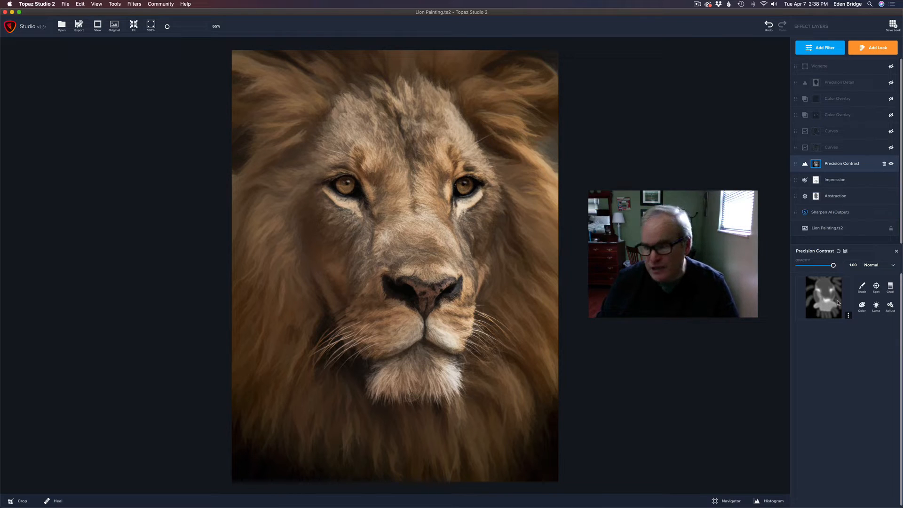
{"action": "left_click", "coordinate": [863, 288]}
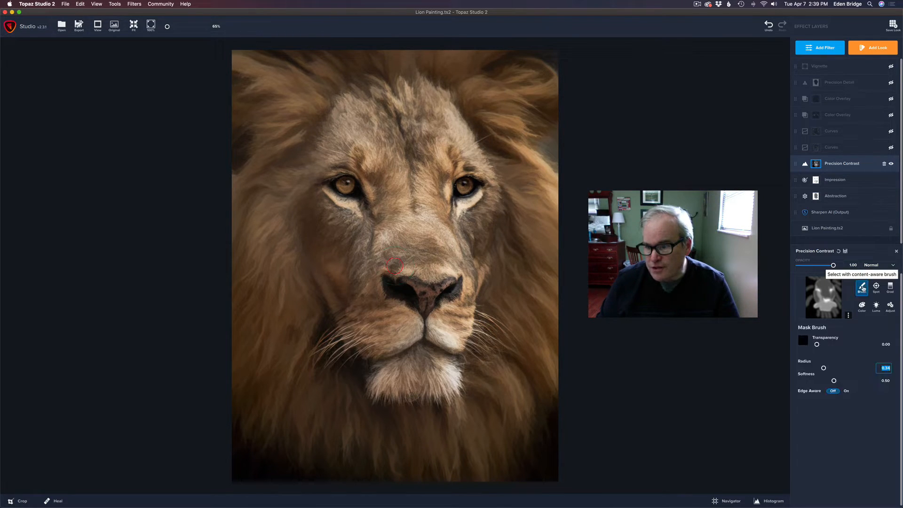
{"action": "left_click", "coordinate": [832, 344]}
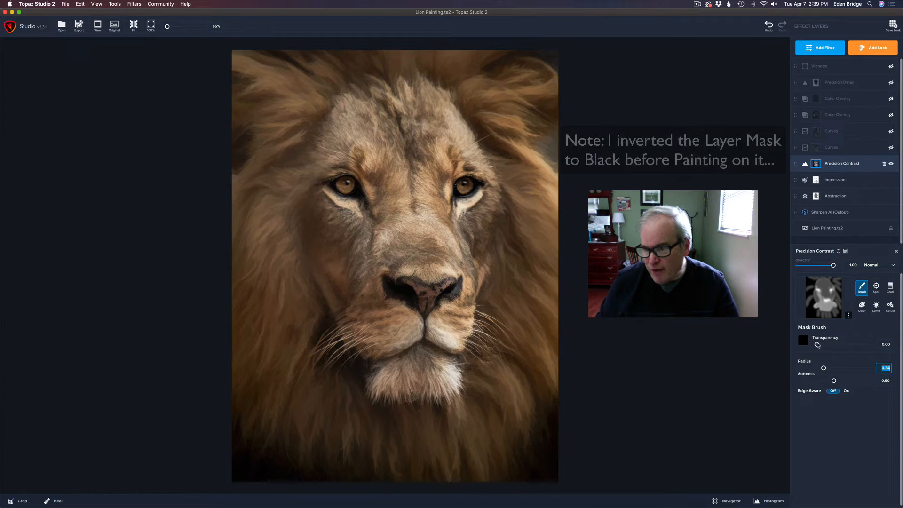
{"action": "left_click_drag", "start_coordinate": [831, 344], "coordinate": [826, 345]}
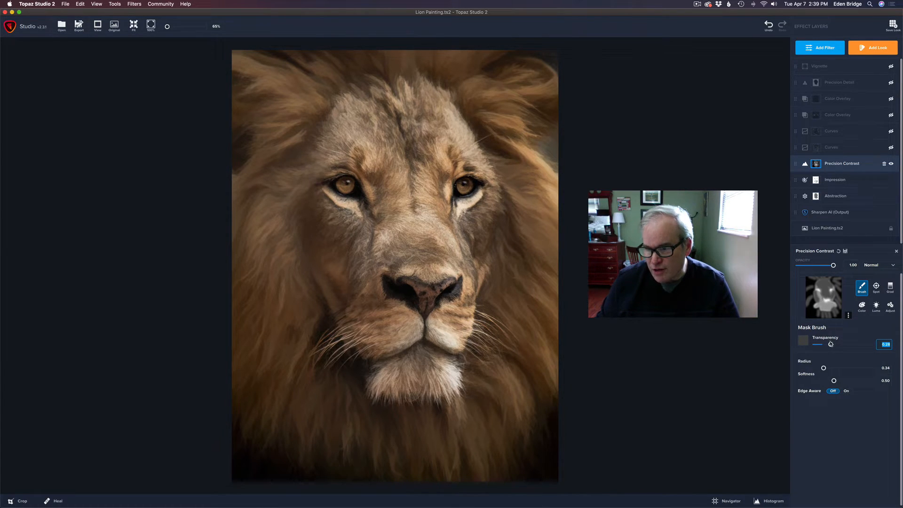
{"action": "mouse_move", "coordinate": [830, 344]}
{"action": "left_mouse_down"}
{"action": "mouse_move", "coordinate": [844, 344]}
{"action": "mouse_move", "coordinate": [817, 344]}
{"action": "left_mouse_up"}
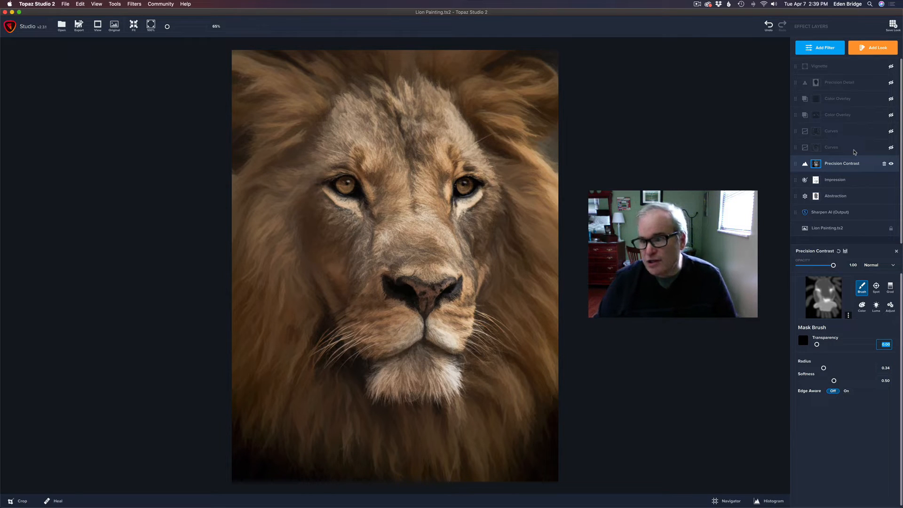
Step: Enable the Curves layer directly above Precision Contrast, view its curve, and compare the image with and without it
{"action": "left_click", "coordinate": [891, 148]}
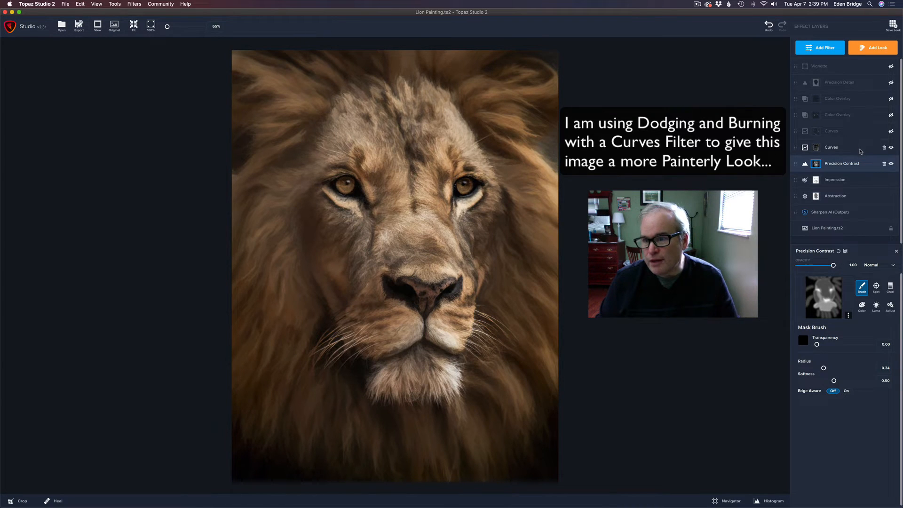
{"action": "left_click", "coordinate": [859, 150]}
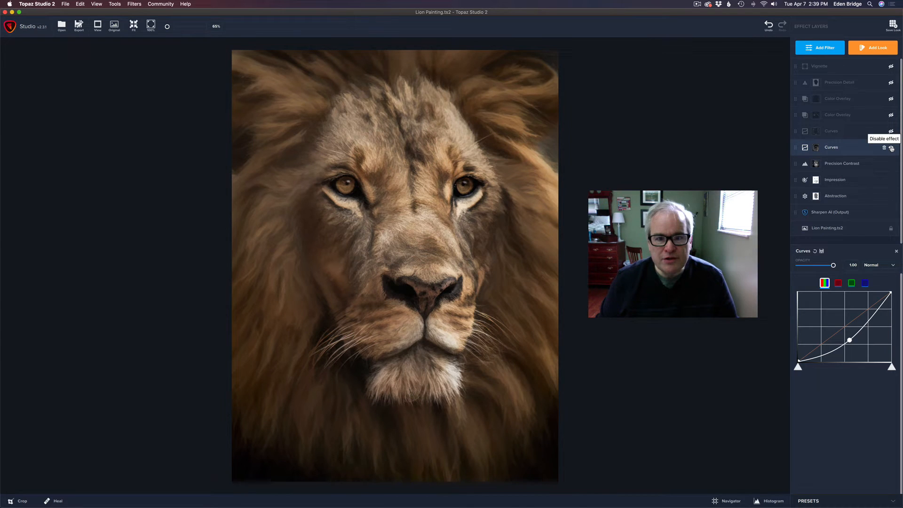
{"action": "left_click", "coordinate": [891, 148]}
{"action": "left_click", "coordinate": [891, 148]}
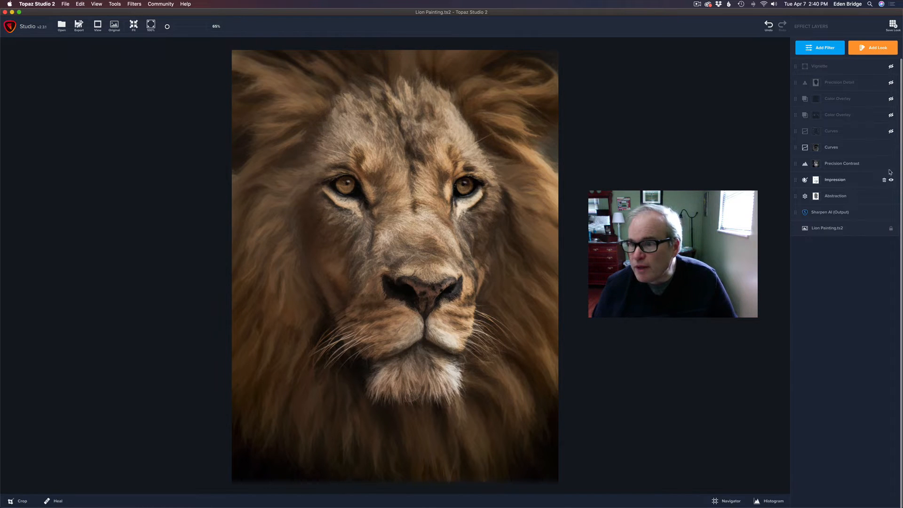
Step: Nudge the midpoint of the darkening curve down and slightly back up, and display that Curves layer's mask
{"action": "left_click", "coordinate": [868, 152]}
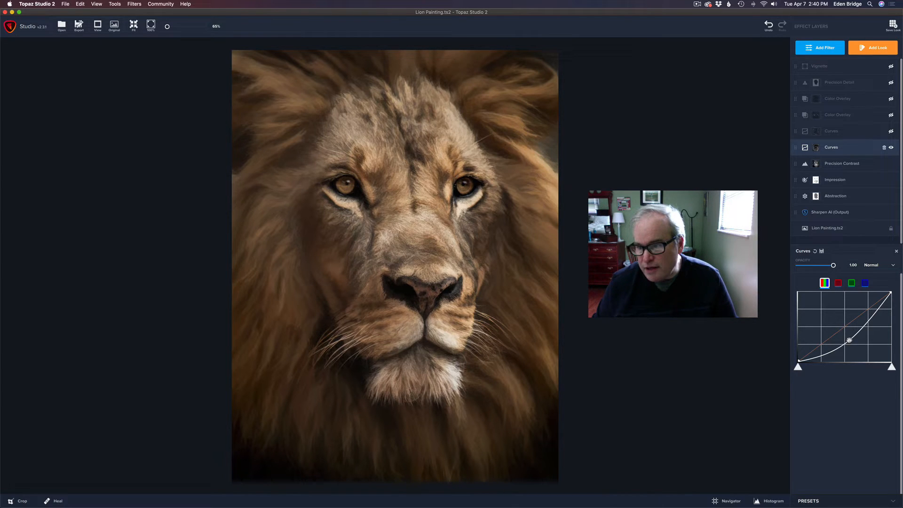
{"action": "mouse_move", "coordinate": [849, 339]}
{"action": "left_mouse_down"}
{"action": "mouse_move", "coordinate": [841, 313]}
{"action": "mouse_move", "coordinate": [850, 340]}
{"action": "left_mouse_up"}
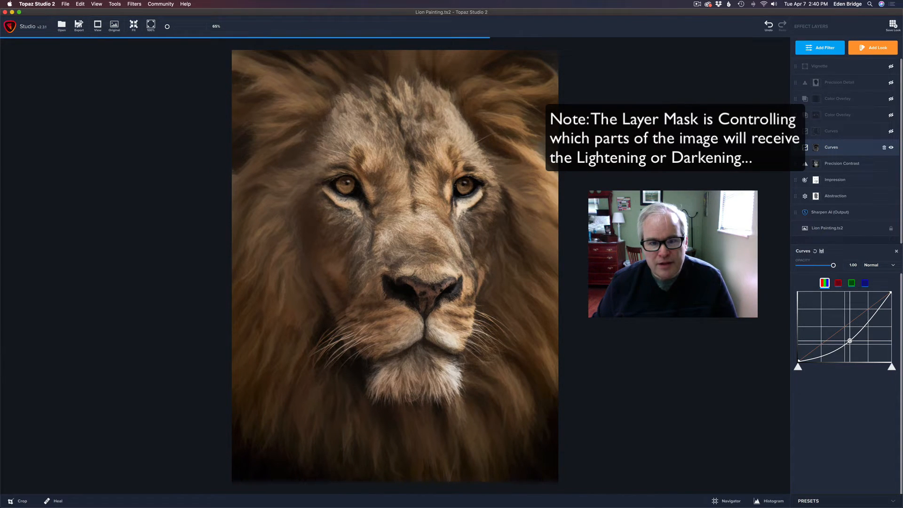
{"action": "left_click_drag", "start_coordinate": [849, 341], "coordinate": [849, 338]}
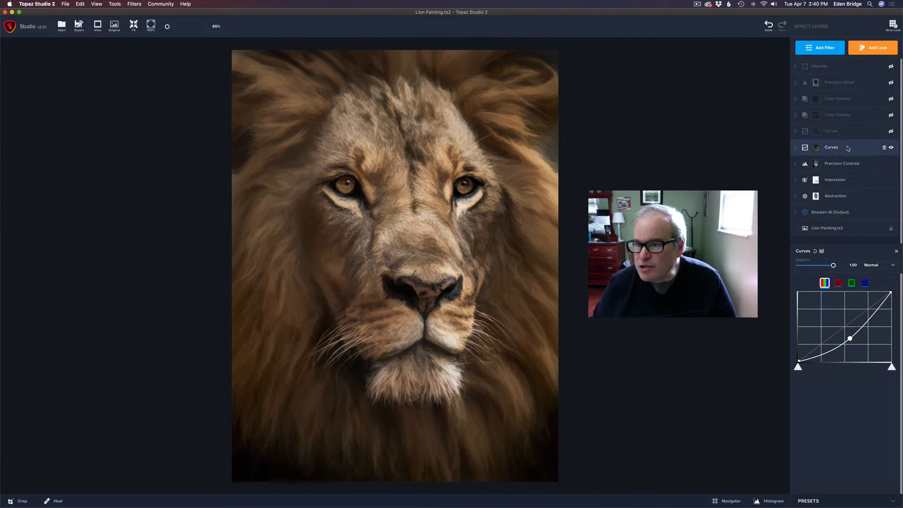
{"action": "left_click", "coordinate": [817, 148]}
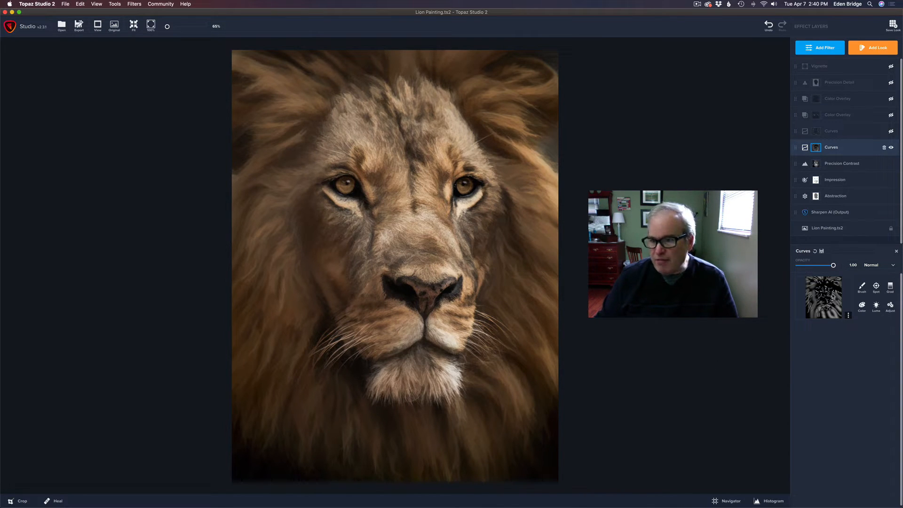
Step: Enable the brightening Curves layer directly above the darkening one and display its curve
{"action": "left_click", "coordinate": [862, 287]}
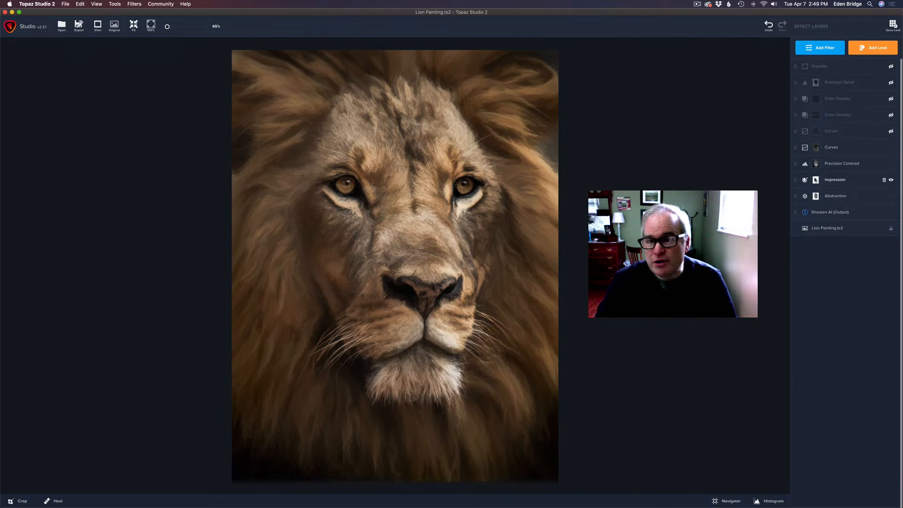
{"action": "left_click", "coordinate": [891, 132]}
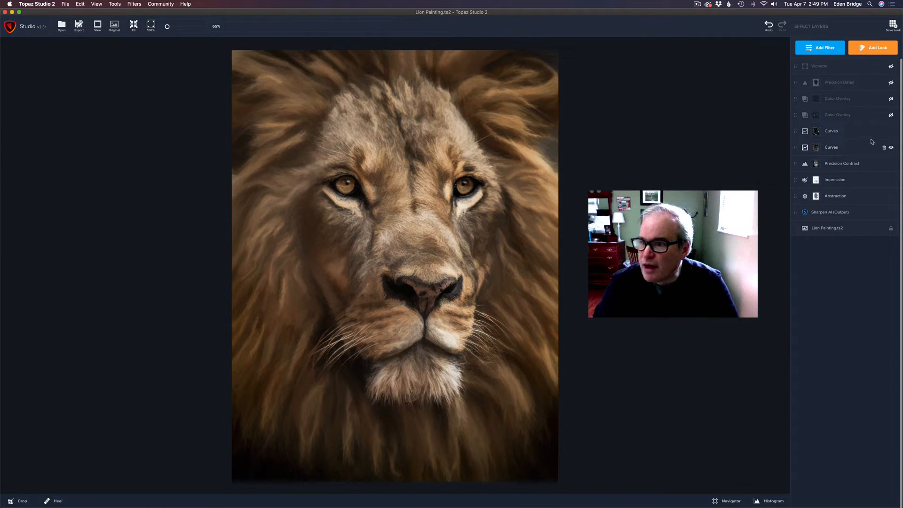
{"action": "mouse_move", "coordinate": [881, 137]}
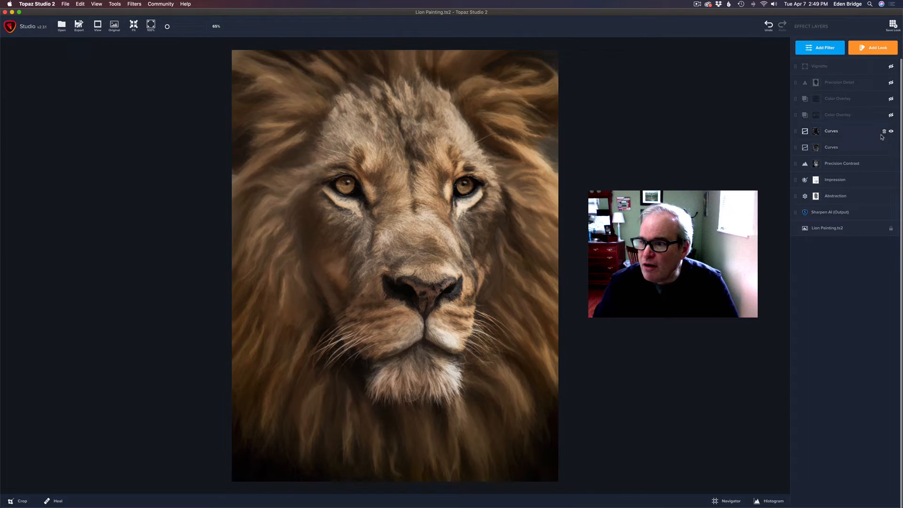
{"action": "left_click", "coordinate": [841, 133]}
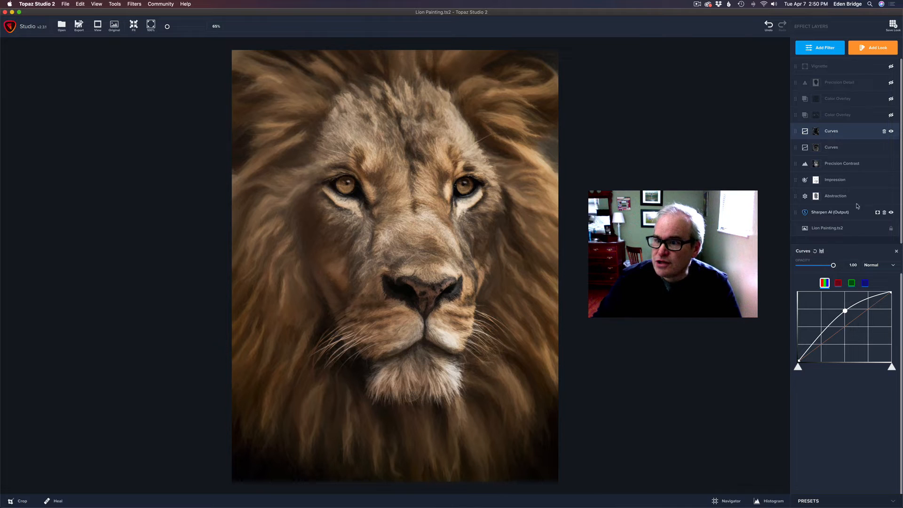
Step: Display the brightening Curves layer's mask and look through its mask options without applying any
{"action": "left_click", "coordinate": [816, 132]}
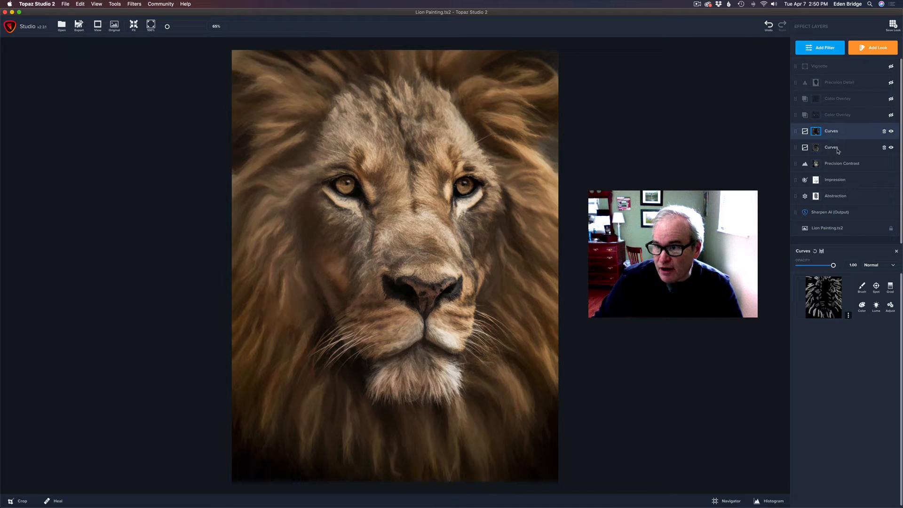
{"action": "left_click", "coordinate": [849, 316]}
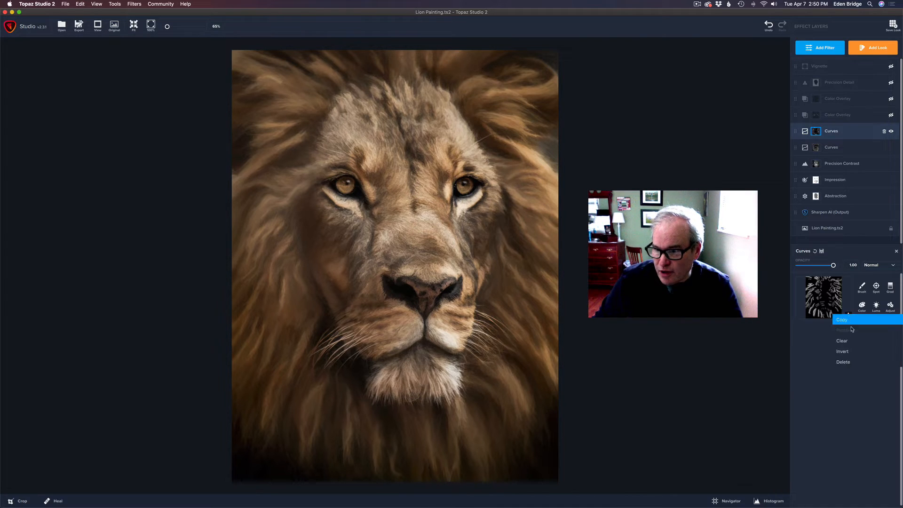
{"action": "left_click", "coordinate": [823, 355]}
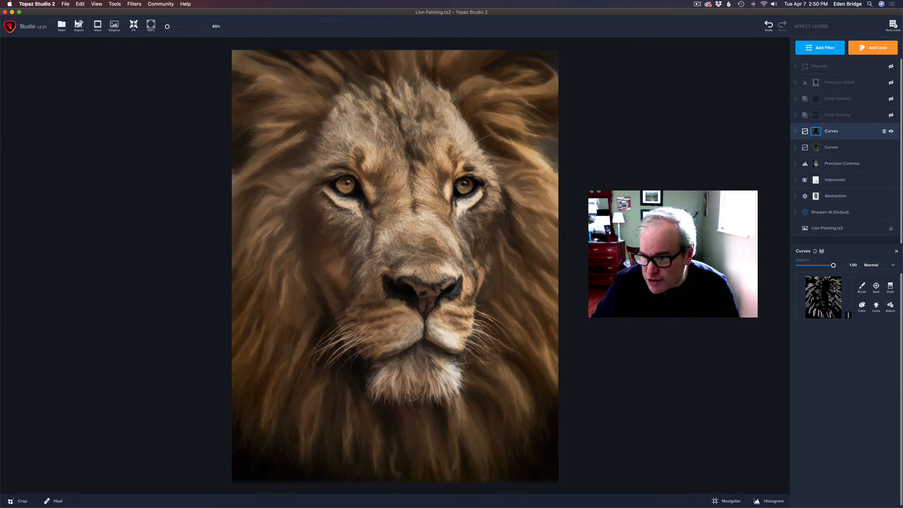
Step: Set the mask brush transparency for the brightening Curves layer to 1.00, and compare the image with and without that layer
{"action": "left_click", "coordinate": [862, 288]}
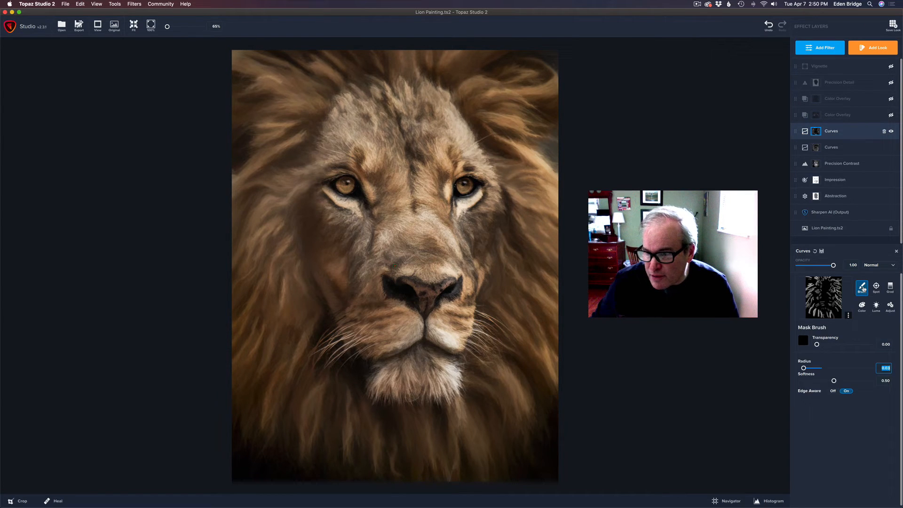
{"action": "left_click_drag", "start_coordinate": [818, 345], "coordinate": [849, 346]}
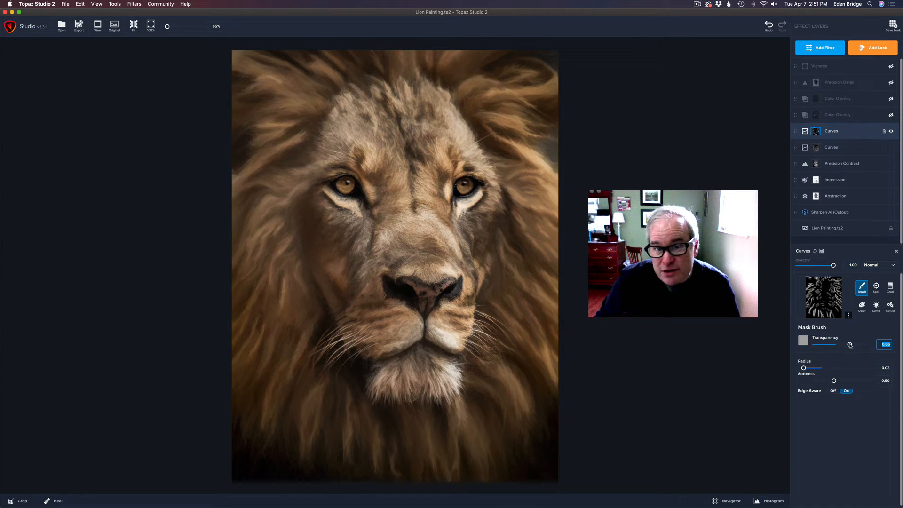
{"action": "left_click_drag", "start_coordinate": [849, 345], "coordinate": [869, 343]}
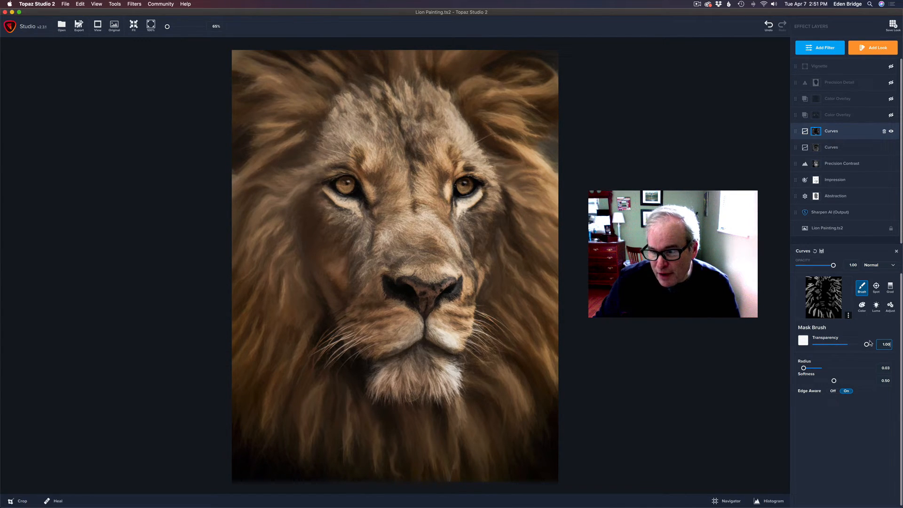
{"action": "left_click", "coordinate": [885, 344]}
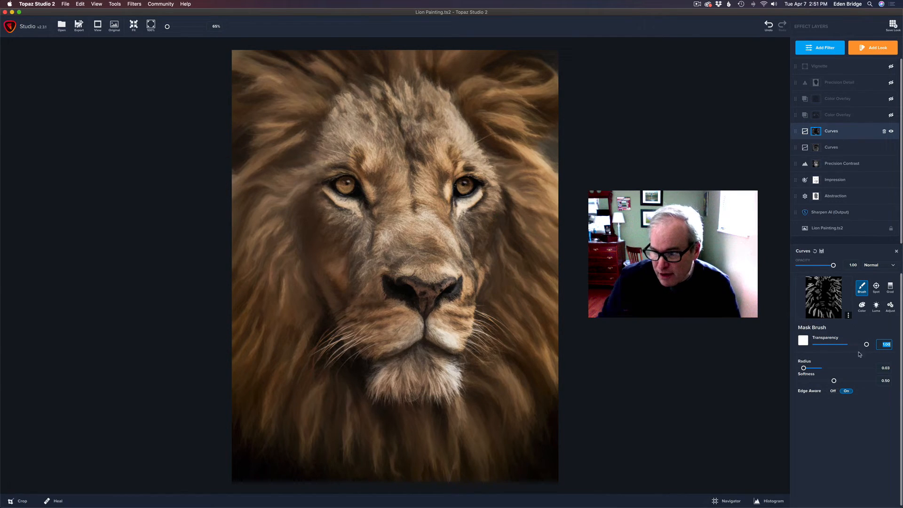
{"action": "mouse_move", "coordinate": [866, 344]}
{"action": "left_mouse_down"}
{"action": "mouse_move", "coordinate": [845, 344]}
{"action": "mouse_move", "coordinate": [866, 344]}
{"action": "left_mouse_up"}
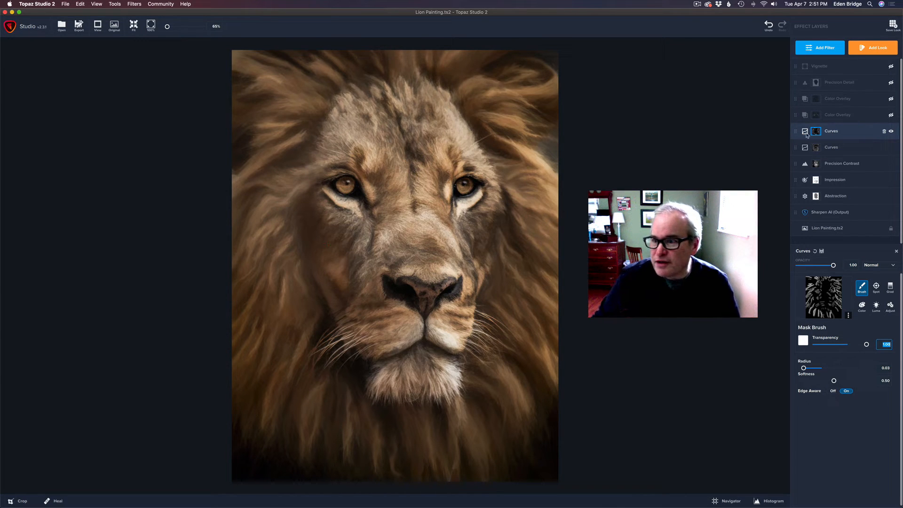
{"action": "left_click", "coordinate": [891, 132]}
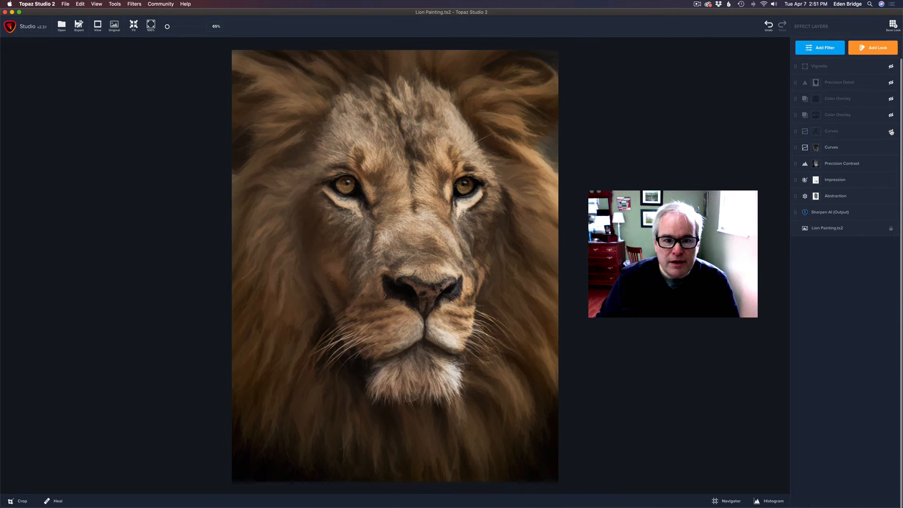
{"action": "left_click", "coordinate": [891, 132]}
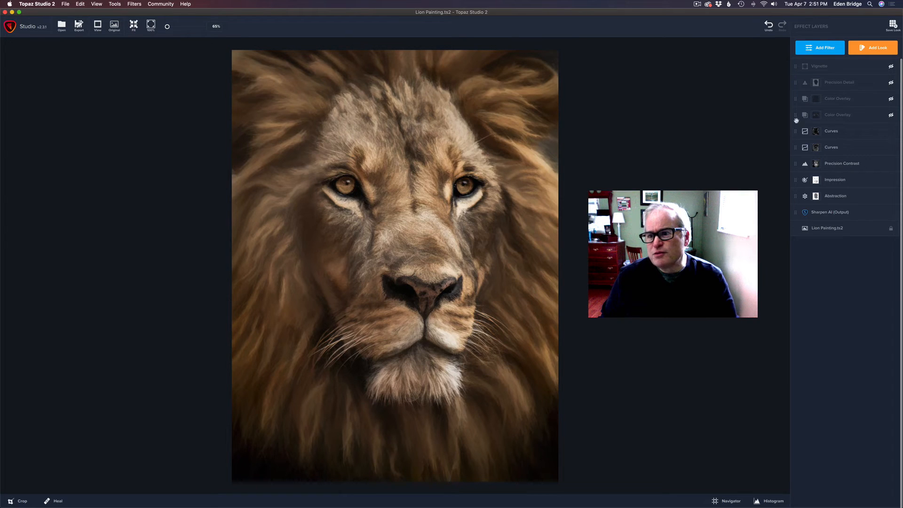
Step: Enable the Color Overlay layer directly above the Curves layers, and inspect and accept its dark brown colour
{"action": "left_click", "coordinate": [891, 115]}
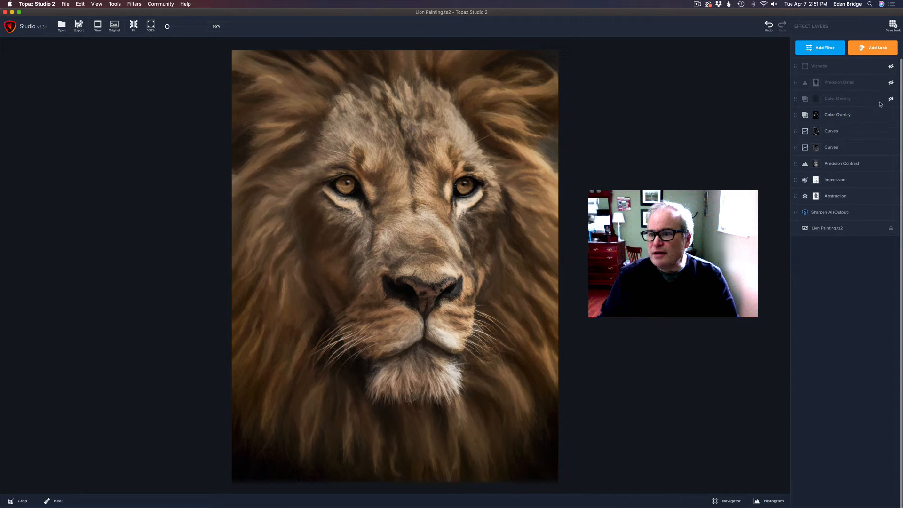
{"action": "left_click", "coordinate": [835, 116]}
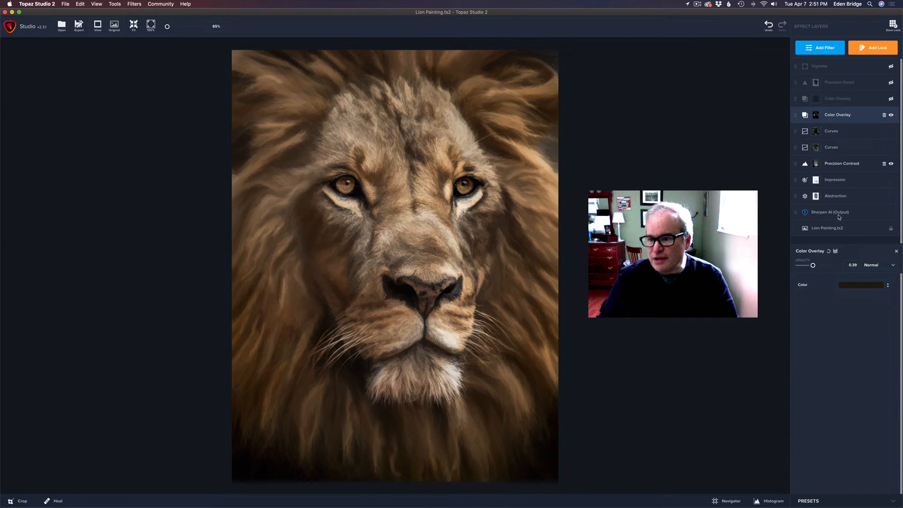
{"action": "left_click", "coordinate": [869, 287]}
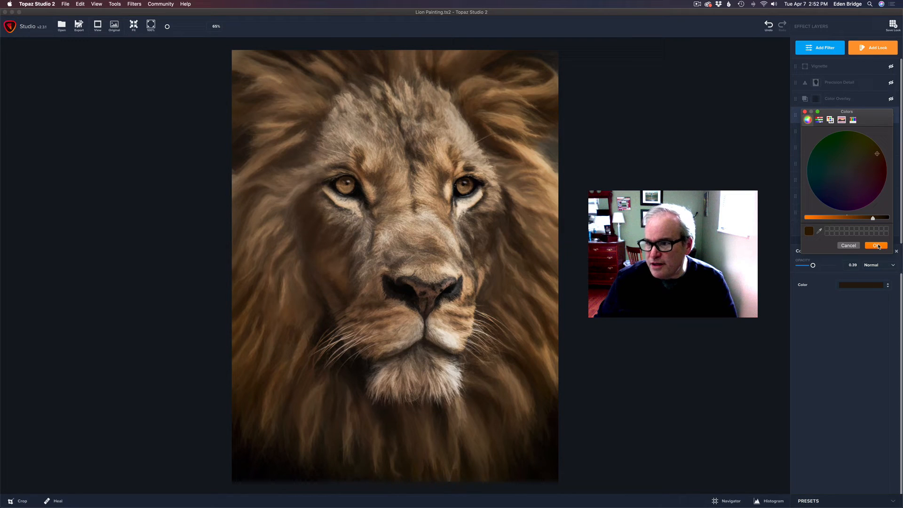
{"action": "left_click", "coordinate": [876, 245]}
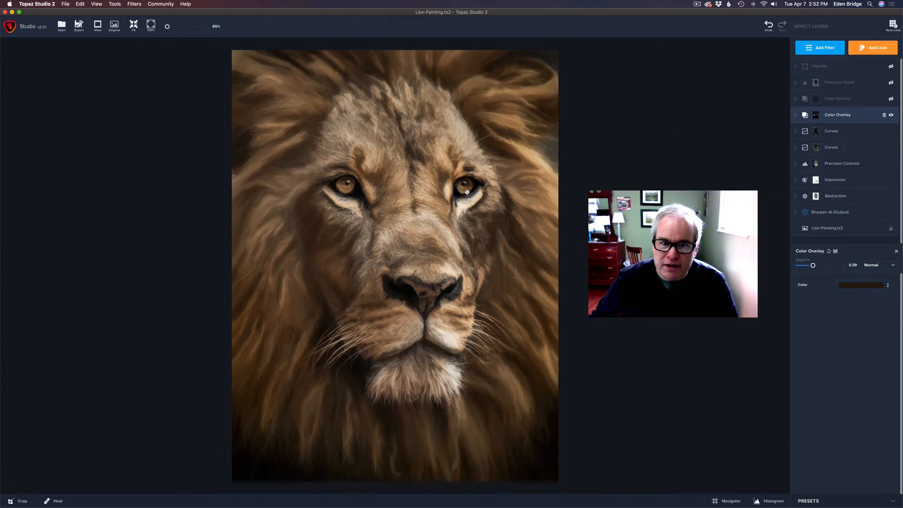
Step: Compare the image with and without the dark brown Color Overlay, and reopen that layer's settings
{"action": "left_click", "coordinate": [891, 116]}
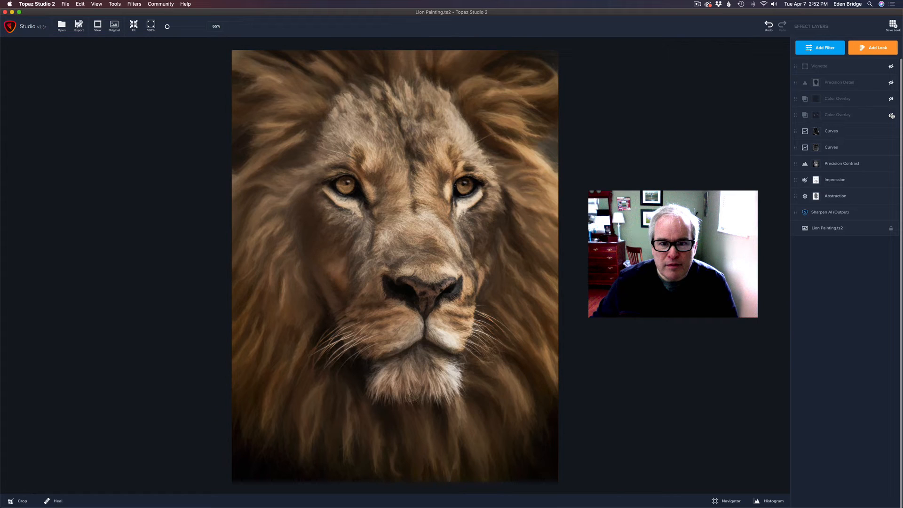
{"action": "left_click", "coordinate": [891, 116]}
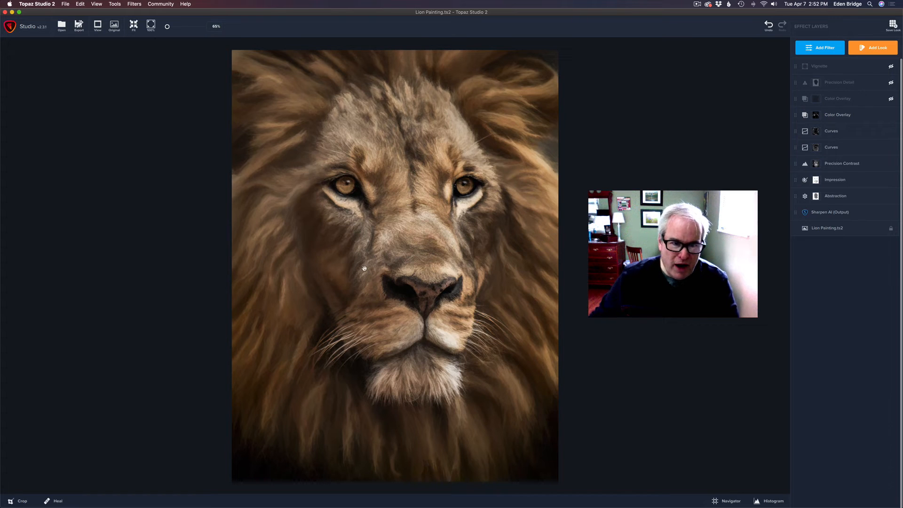
{"action": "left_click", "coordinate": [845, 117]}
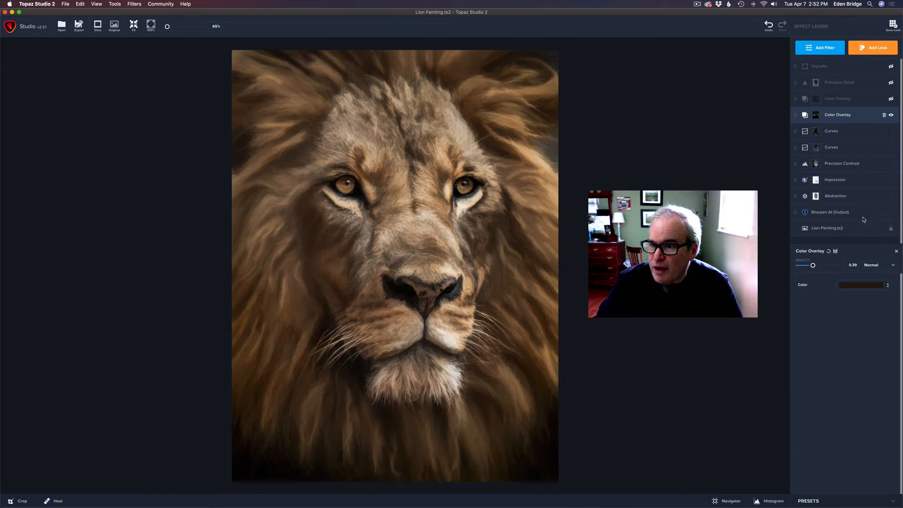
Step: Set the mask brush transparency for the dark brown Color Overlay to 1.00, and toggle the layer off and on to compare
{"action": "left_click", "coordinate": [816, 115]}
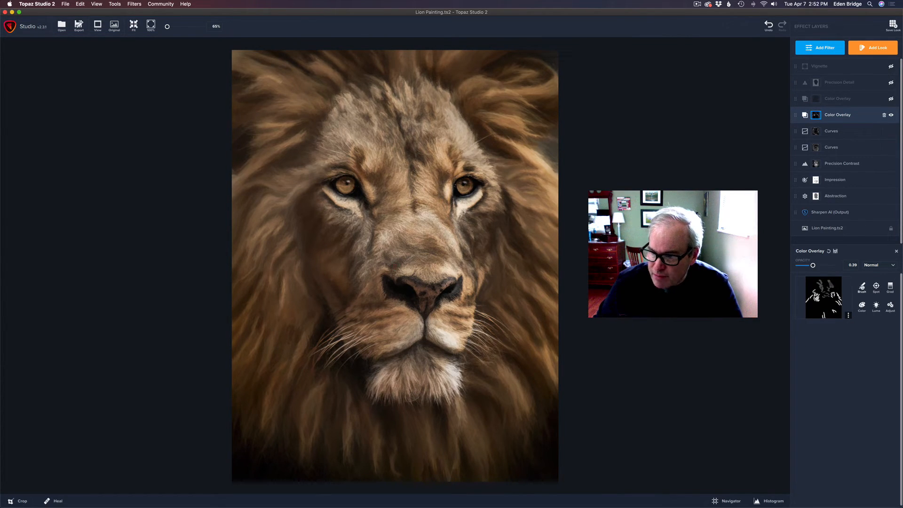
{"action": "left_click", "coordinate": [861, 286]}
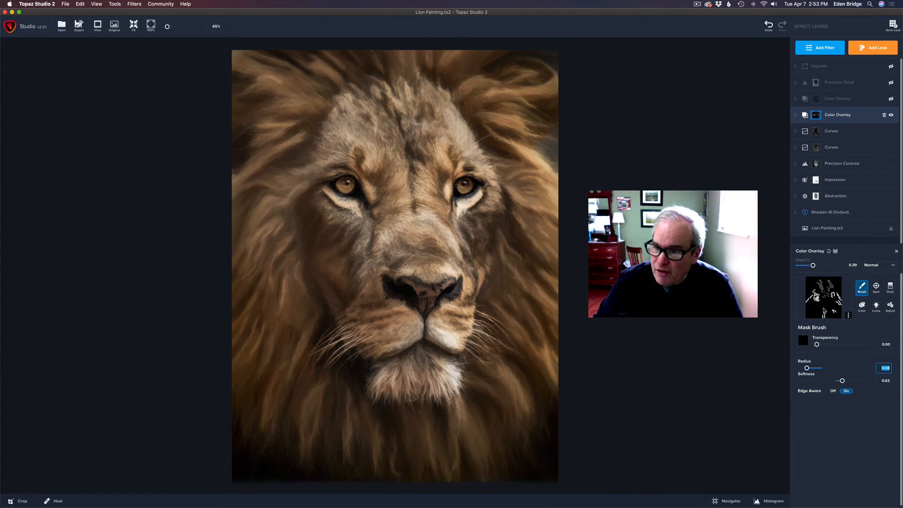
{"action": "left_click_drag", "start_coordinate": [816, 344], "coordinate": [867, 345]}
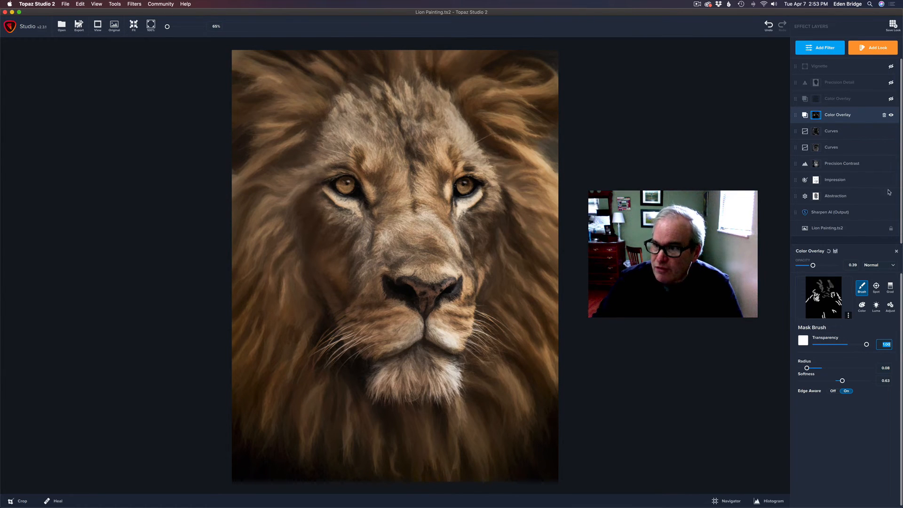
{"action": "left_click", "coordinate": [892, 115]}
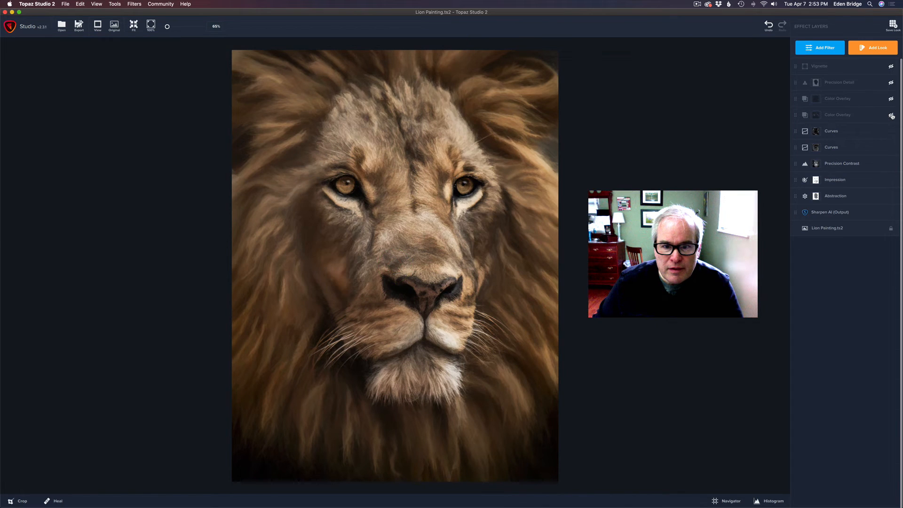
{"action": "left_click", "coordinate": [892, 116]}
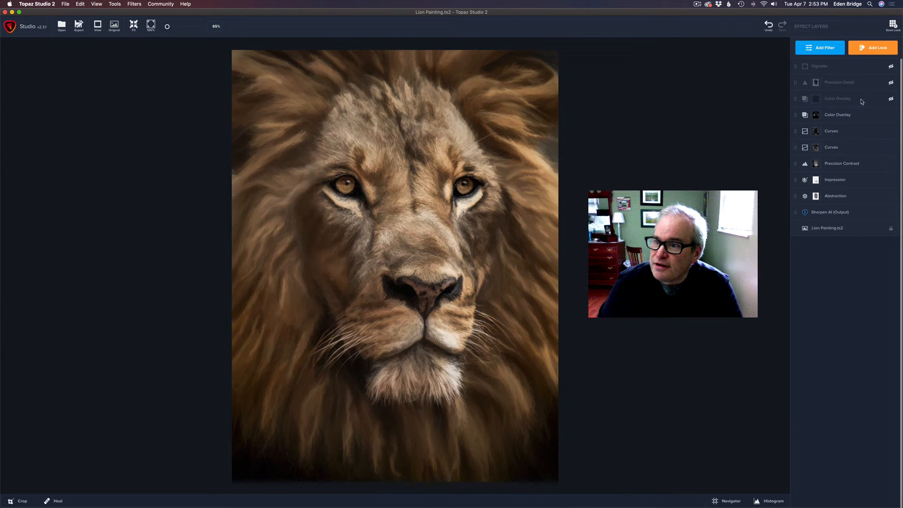
Step: Enable the second Color Overlay layer, directly below Precision Detail, and inspect and accept its golden brown colour
{"action": "left_click", "coordinate": [891, 99]}
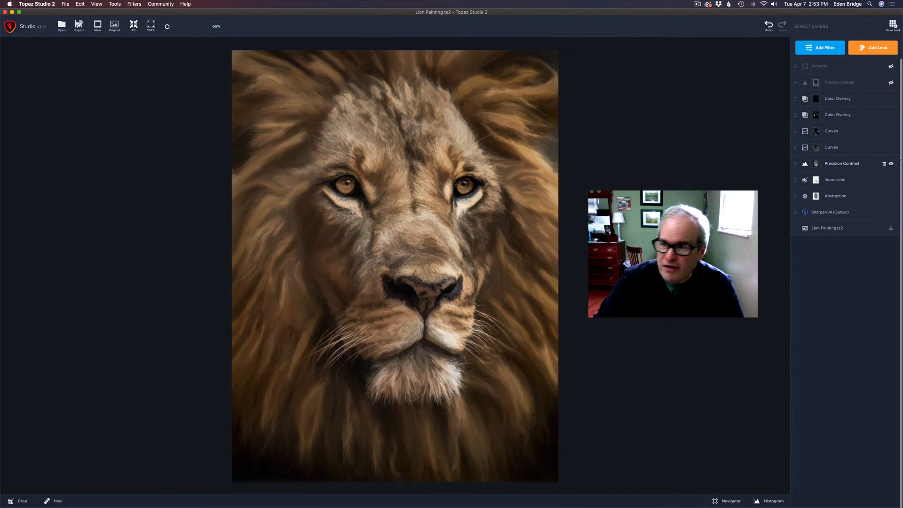
{"action": "left_click", "coordinate": [844, 99]}
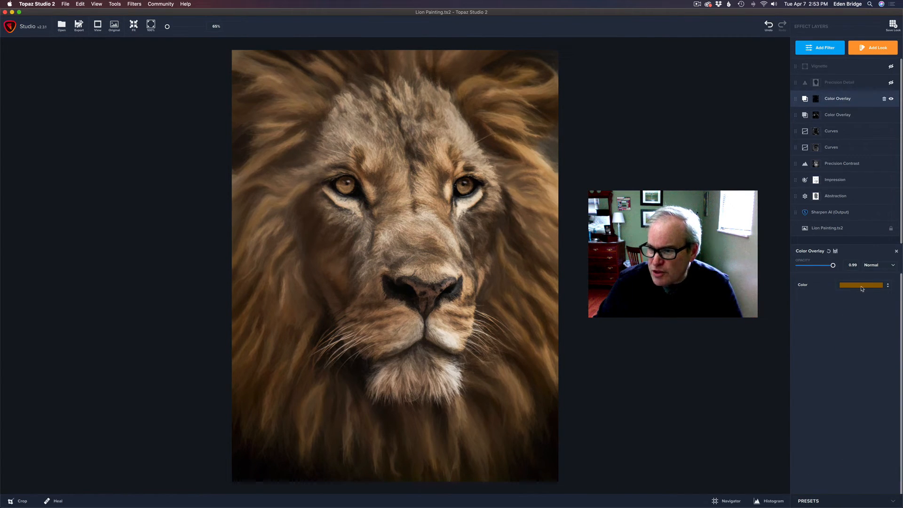
{"action": "left_click", "coordinate": [864, 285]}
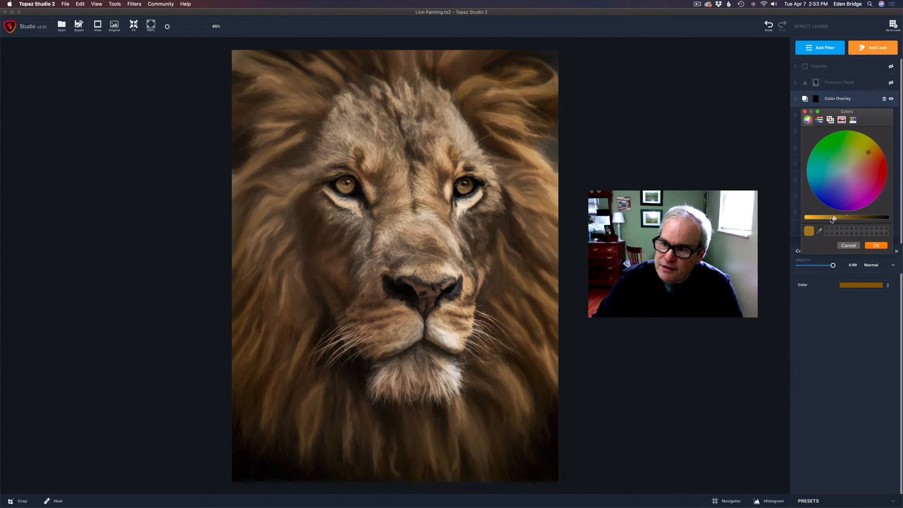
{"action": "left_click", "coordinate": [876, 246]}
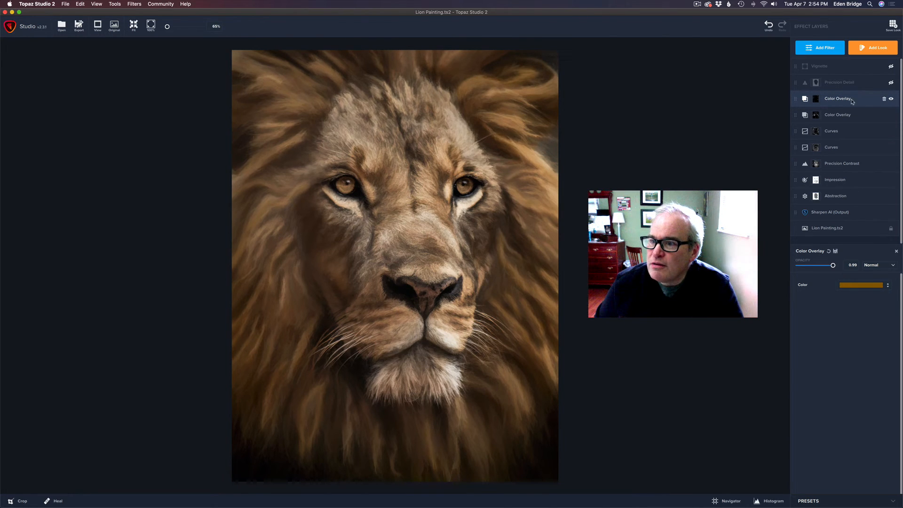
Step: View the golden Color Overlay's mask and brush settings, and compare the image with and without the layer
{"action": "left_click", "coordinate": [816, 100]}
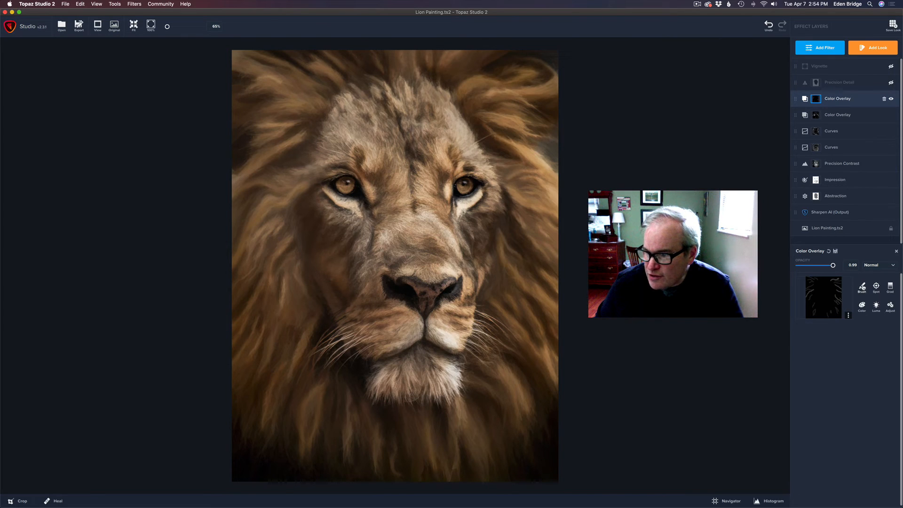
{"action": "left_click", "coordinate": [861, 288]}
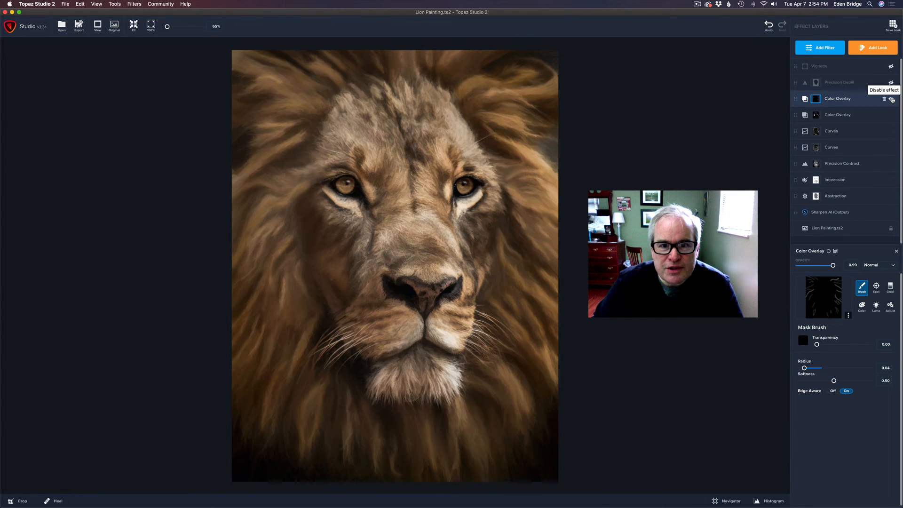
{"action": "left_click", "coordinate": [891, 100]}
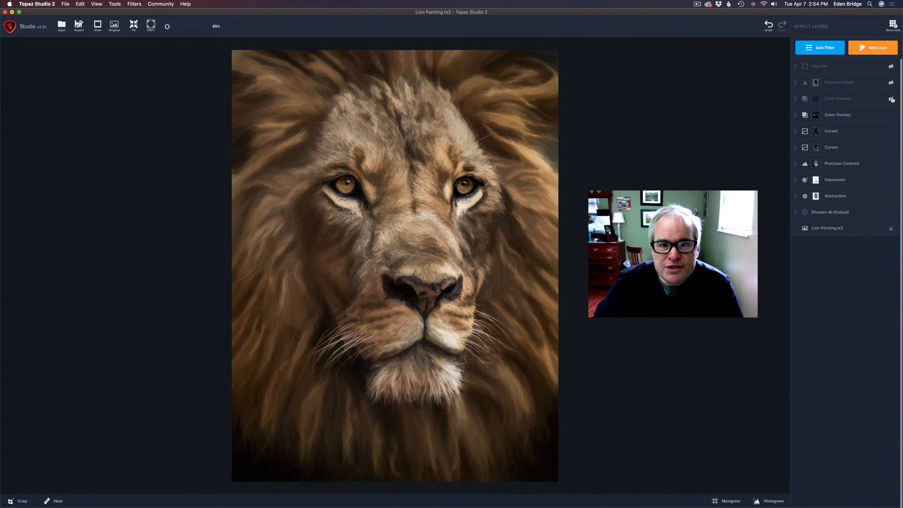
{"action": "left_click", "coordinate": [891, 99]}
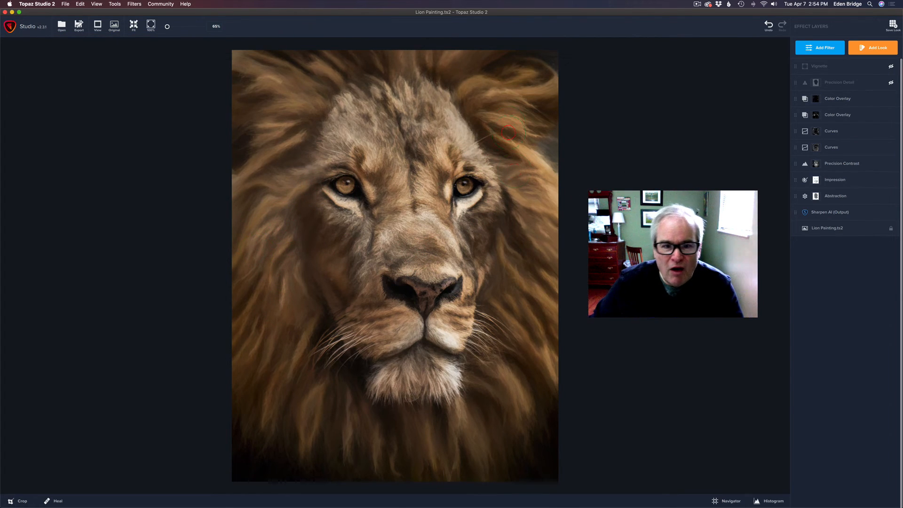
{"action": "mouse_move", "coordinate": [877, 179]}
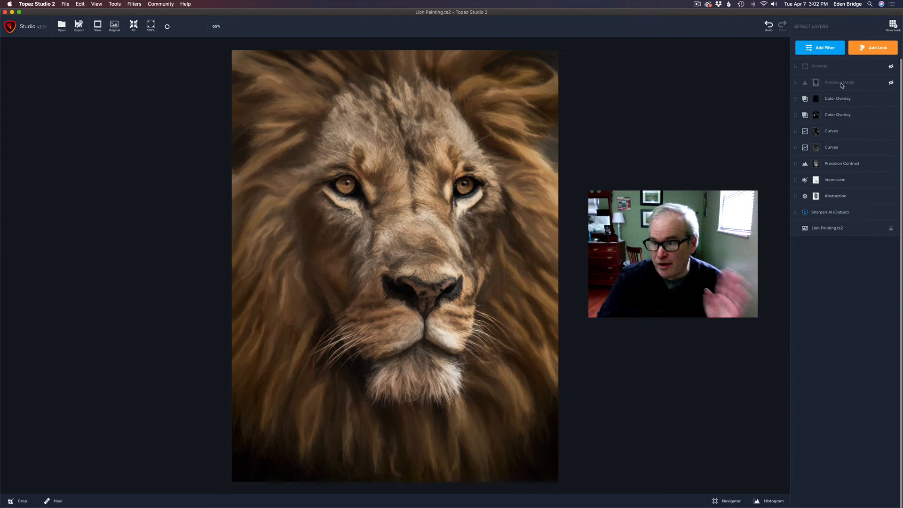
Step: Enable the Precision Detail layer, and inspect its detail settings and mask
{"action": "left_click", "coordinate": [891, 84]}
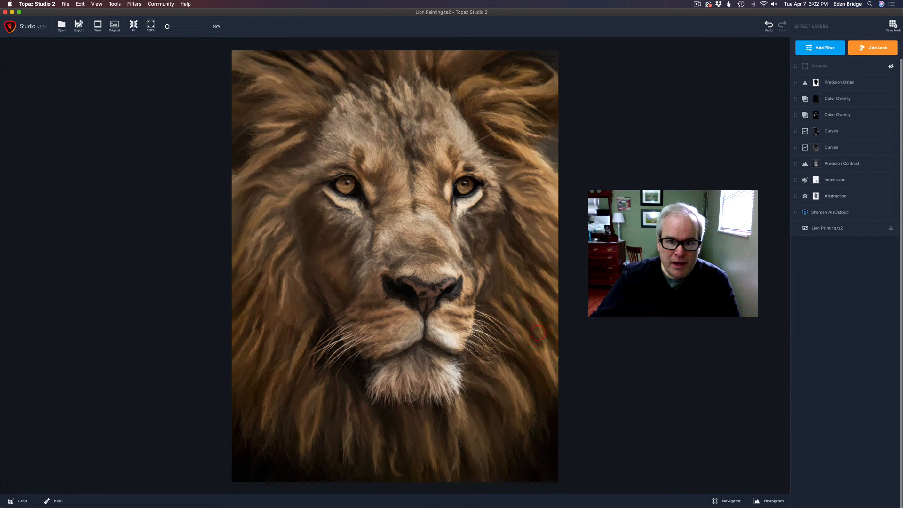
{"action": "left_click", "coordinate": [872, 83]}
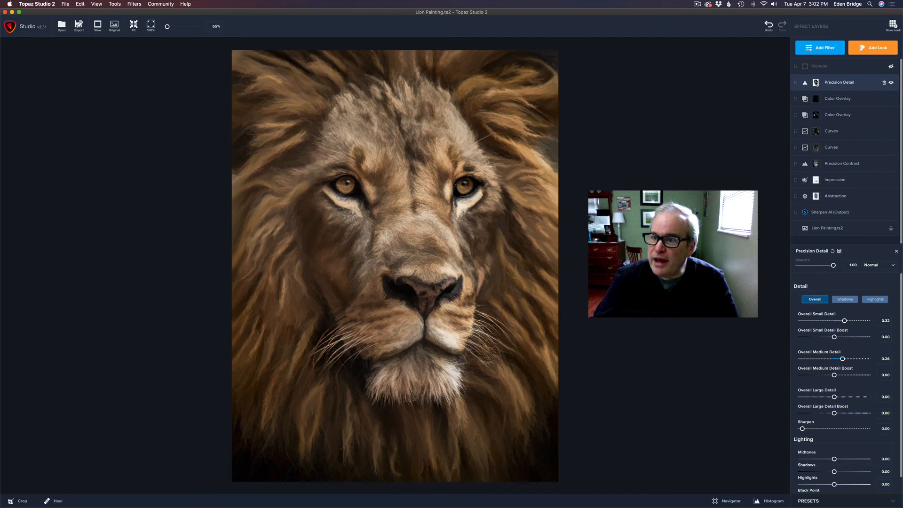
{"action": "left_click", "coordinate": [816, 83]}
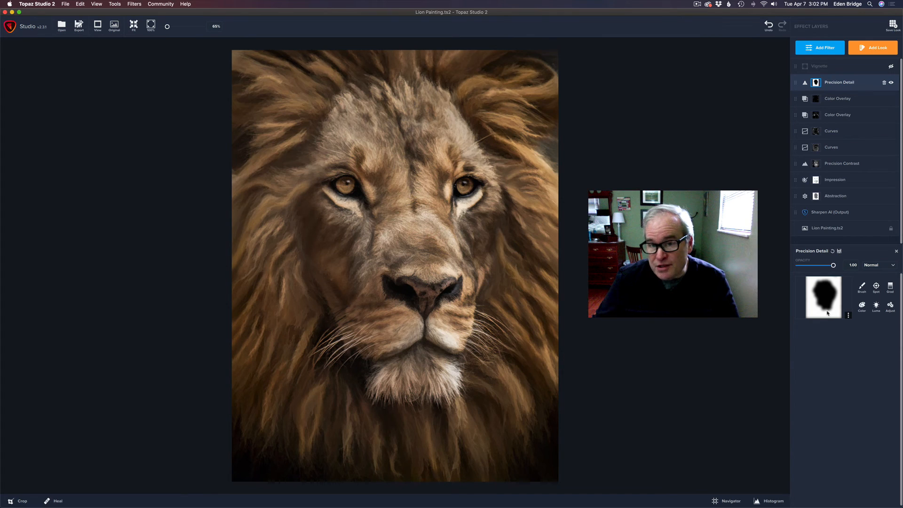
Step: Set the mask brush transparency for Precision Detail to 0.00, and toggle the layer off and on to compare
{"action": "left_click", "coordinate": [862, 288]}
{"action": "left_click_drag", "start_coordinate": [817, 344], "coordinate": [794, 343]}
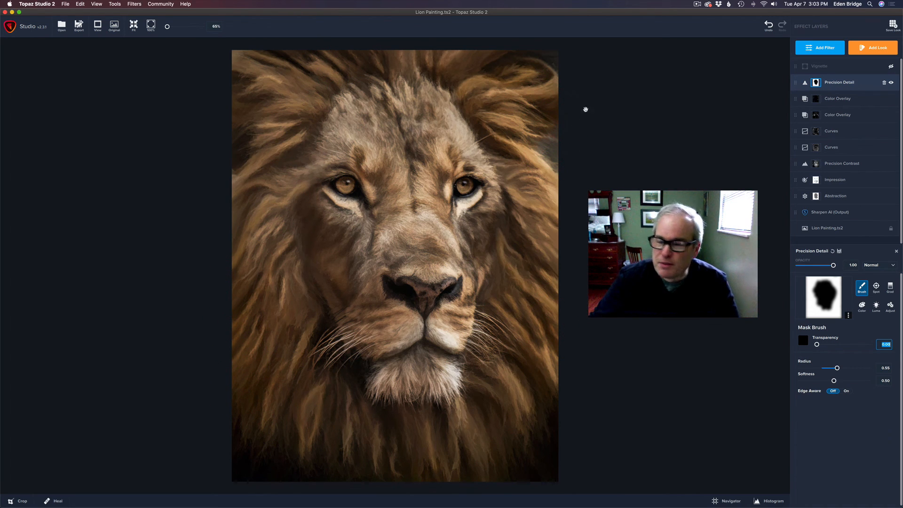
{"action": "left_click", "coordinate": [891, 84]}
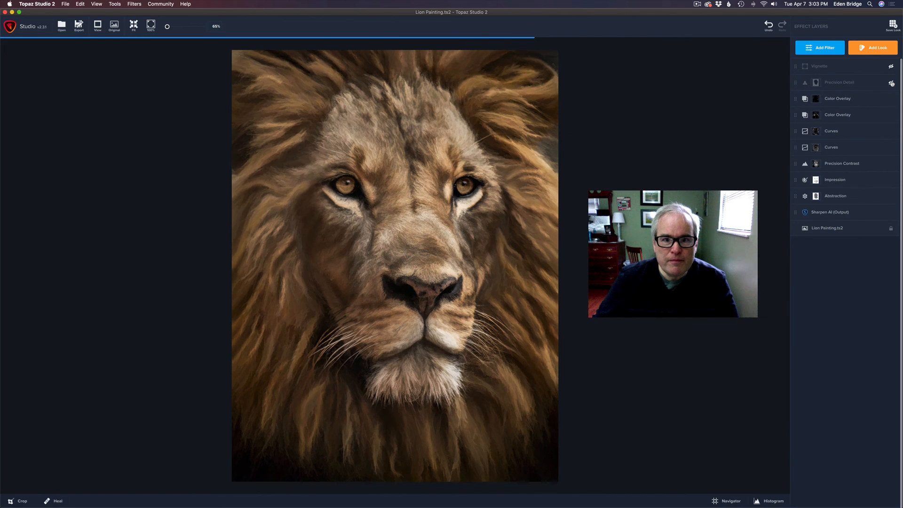
{"action": "left_click", "coordinate": [892, 84]}
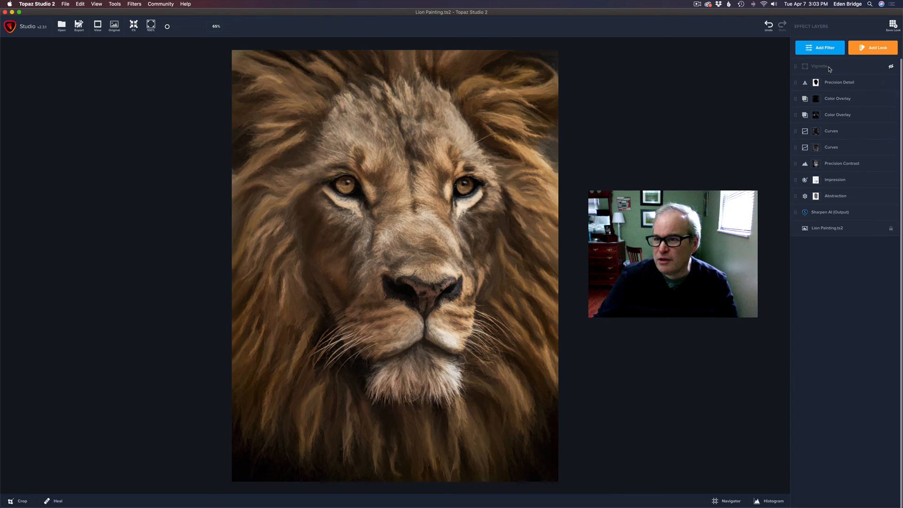
Step: Enable the Vignette layer, inspect its settings, and compare the image with and without the effect
{"action": "left_click", "coordinate": [891, 68]}
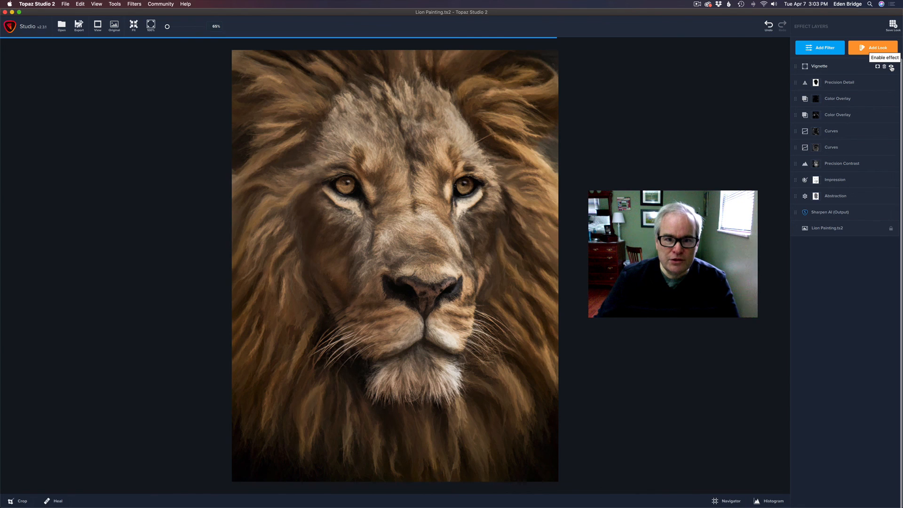
{"action": "left_click", "coordinate": [832, 68]}
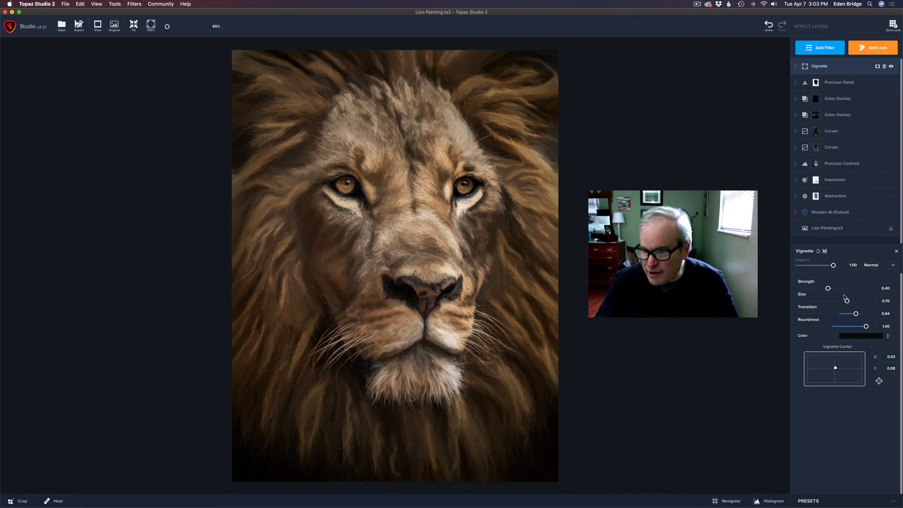
{"action": "left_click", "coordinate": [891, 66]}
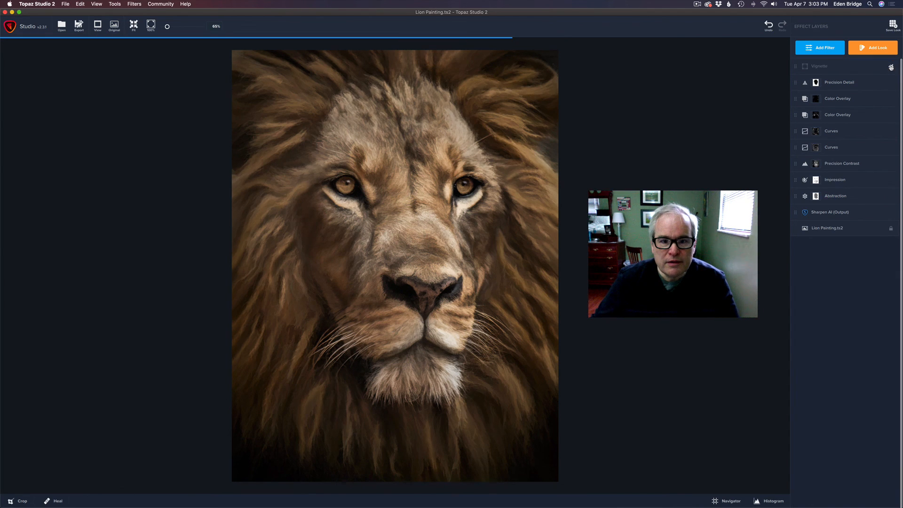
{"action": "left_click", "coordinate": [891, 66]}
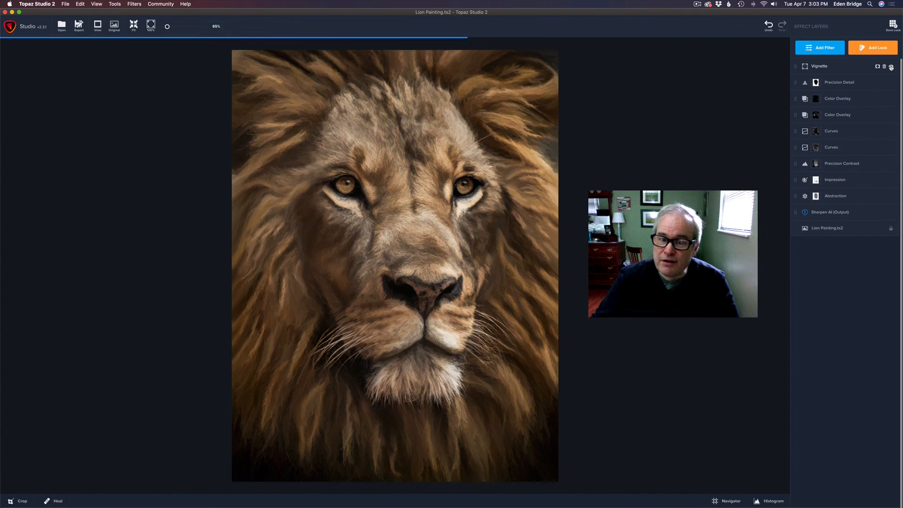